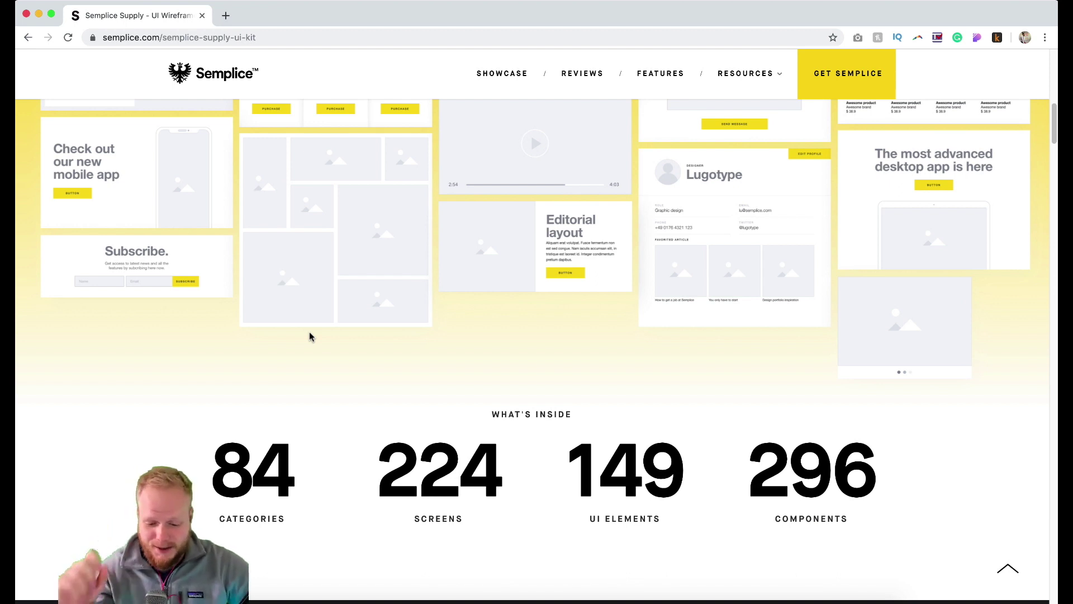
Step: Open Semplice_WireframeKit_V1.sketch from the kit's Sketch folder rather than the Figma version
scroll(520, 341, down, 10)
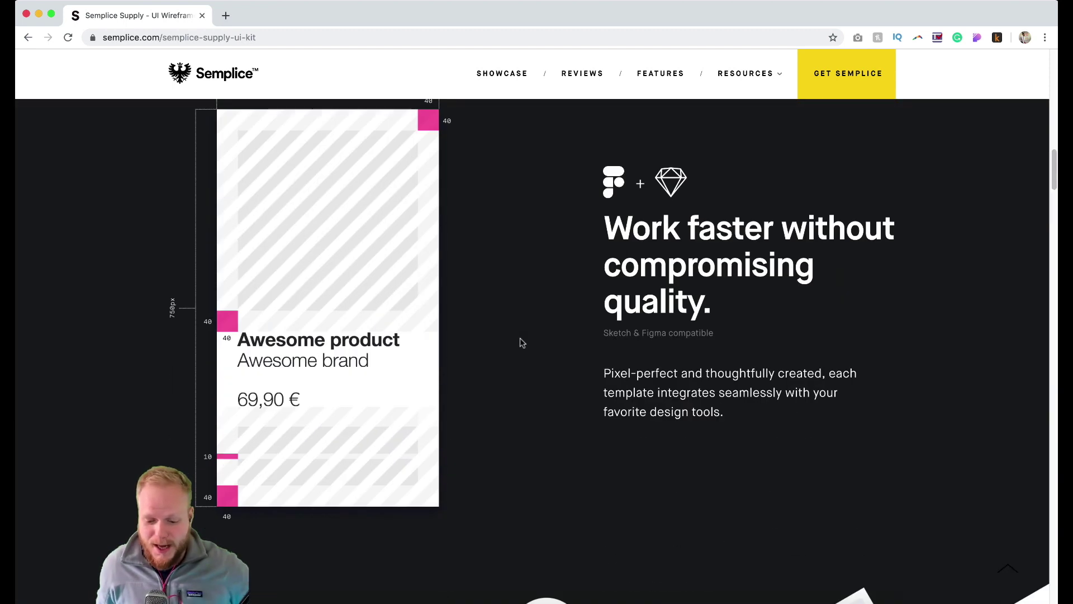
scroll(520, 341, down, 10)
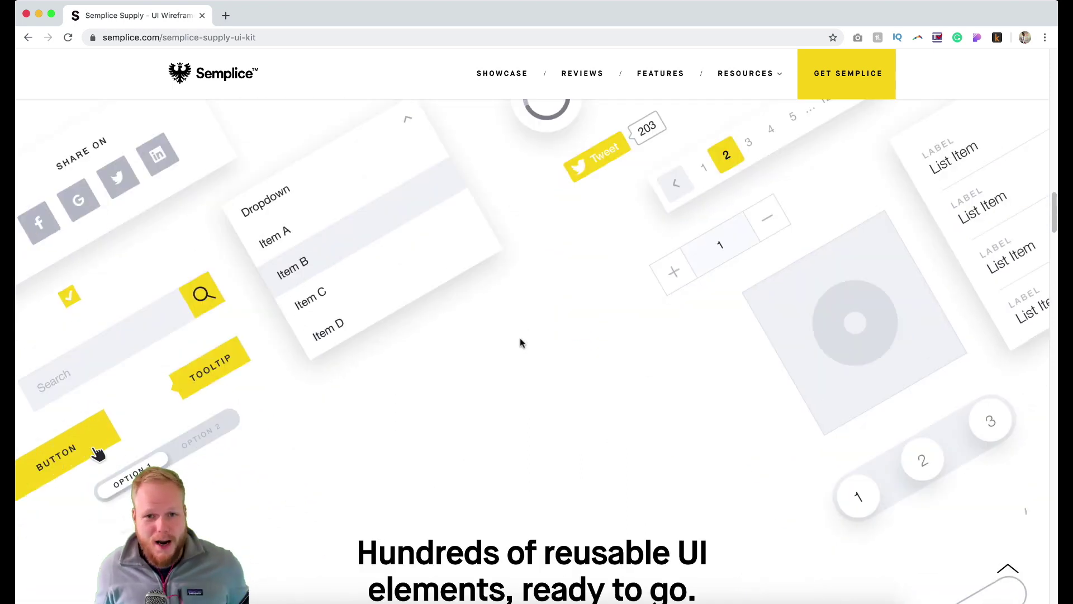
scroll(521, 342, down, 3)
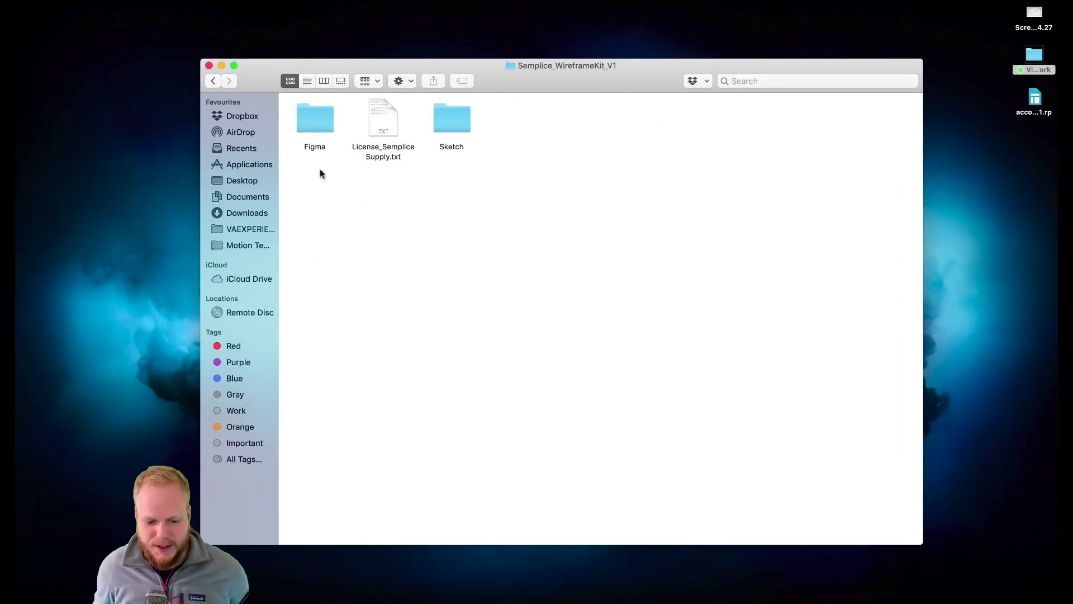
click(314, 119)
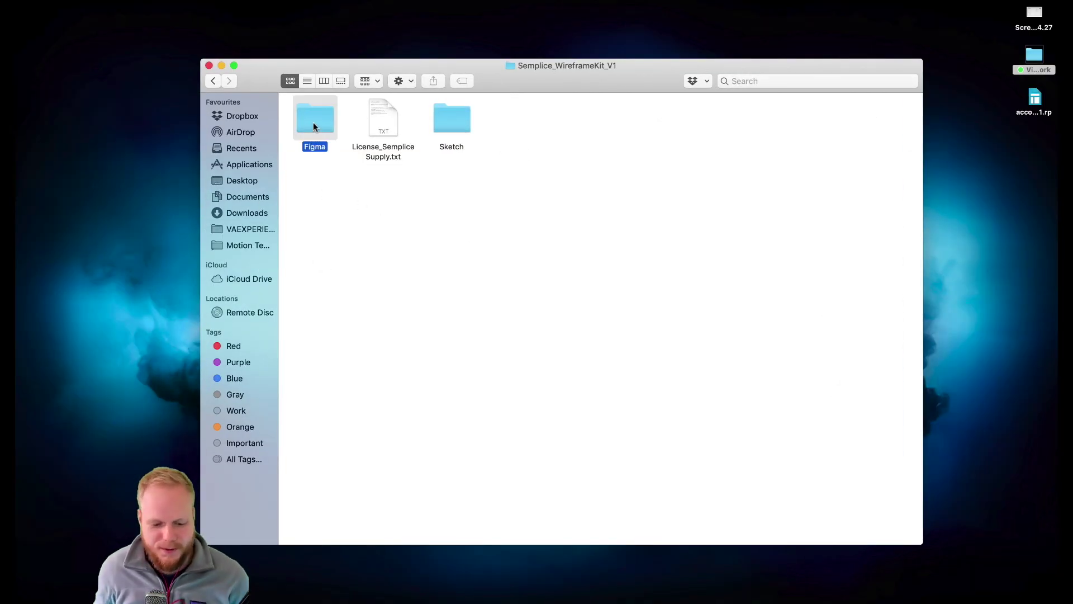
click(464, 127)
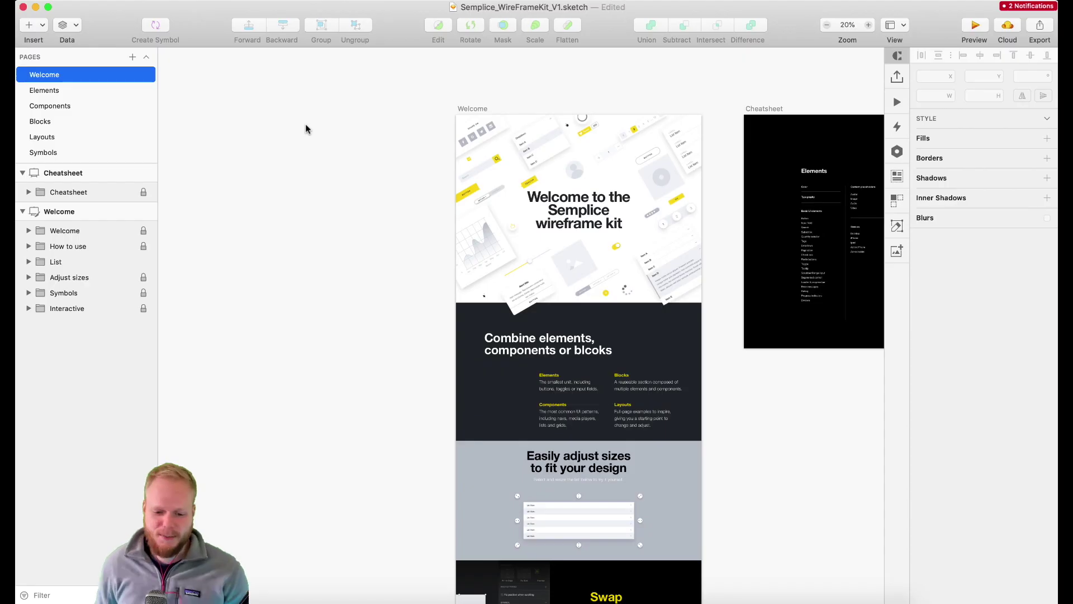
Step: Lengthen the Pages panel and pan across the Welcome artboard's intro sections and Cheatsheet
scroll(613, 223, up, 2)
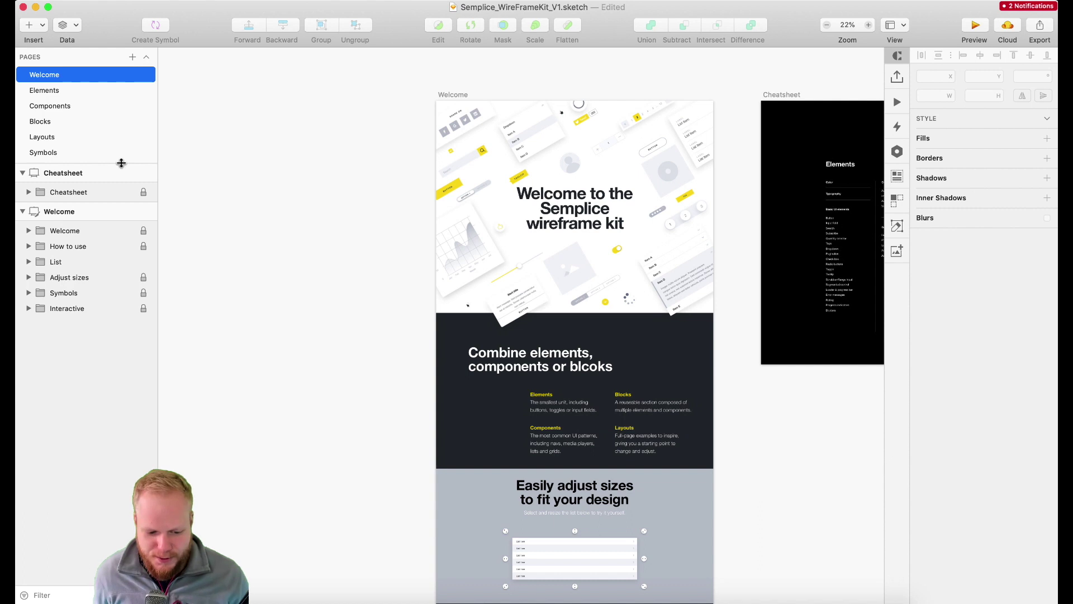
drag(124, 164, 127, 228)
scroll(382, 192, right, 1)
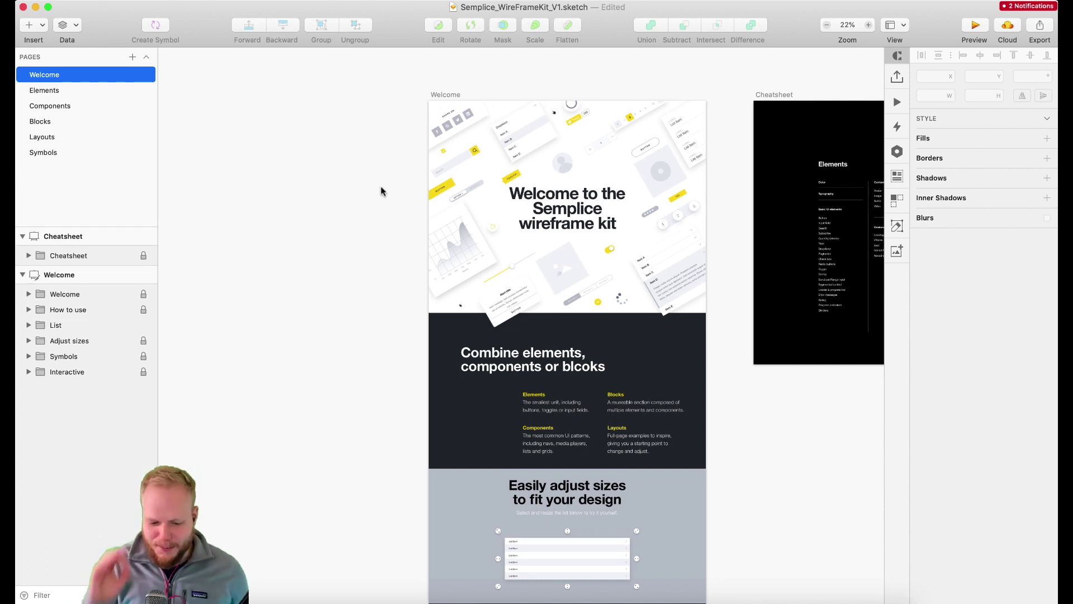
scroll(382, 191, right, 2)
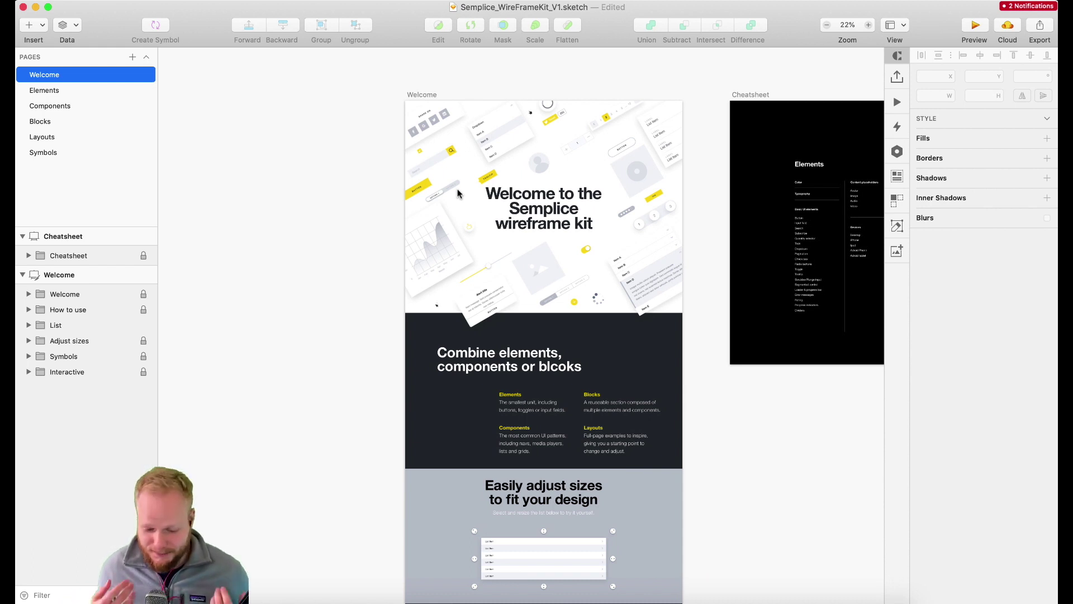
scroll(510, 178, right, 3)
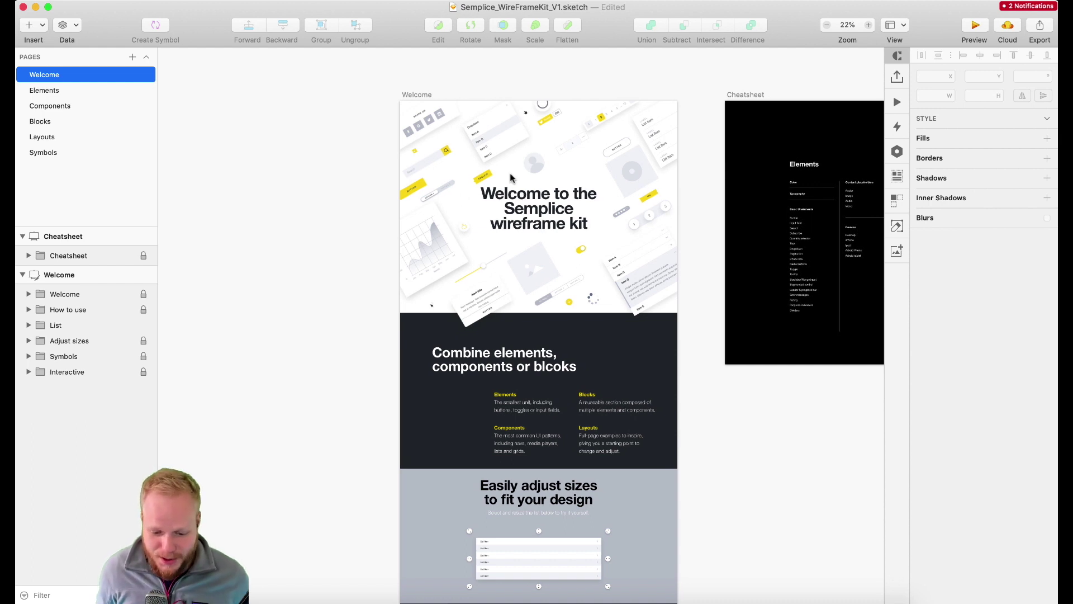
scroll(511, 178, down, 2)
scroll(565, 193, down, 3)
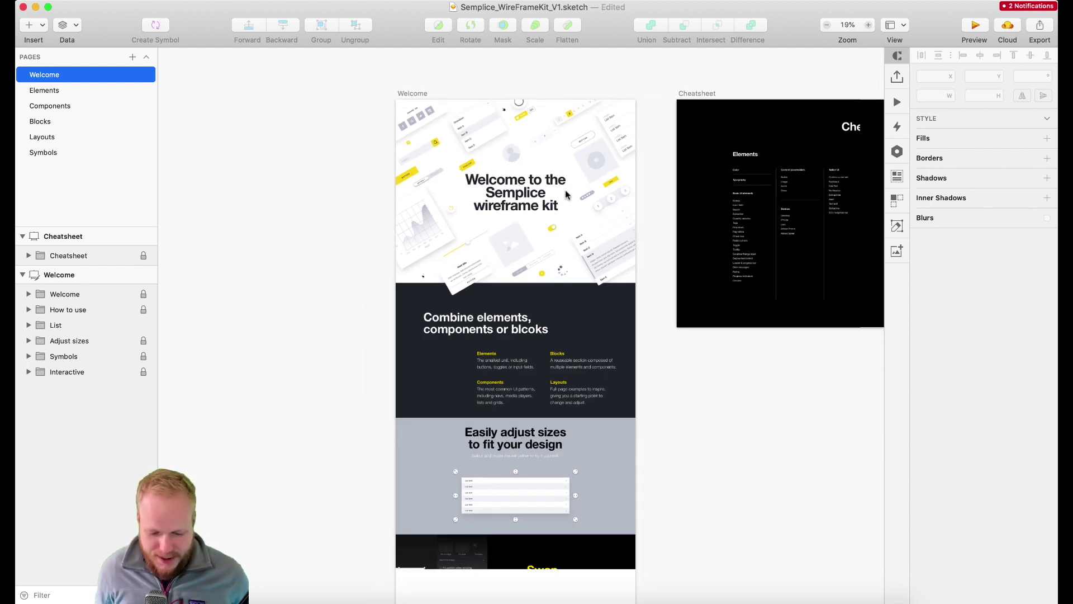
scroll(566, 193, right, 2)
scroll(591, 199, right, 3)
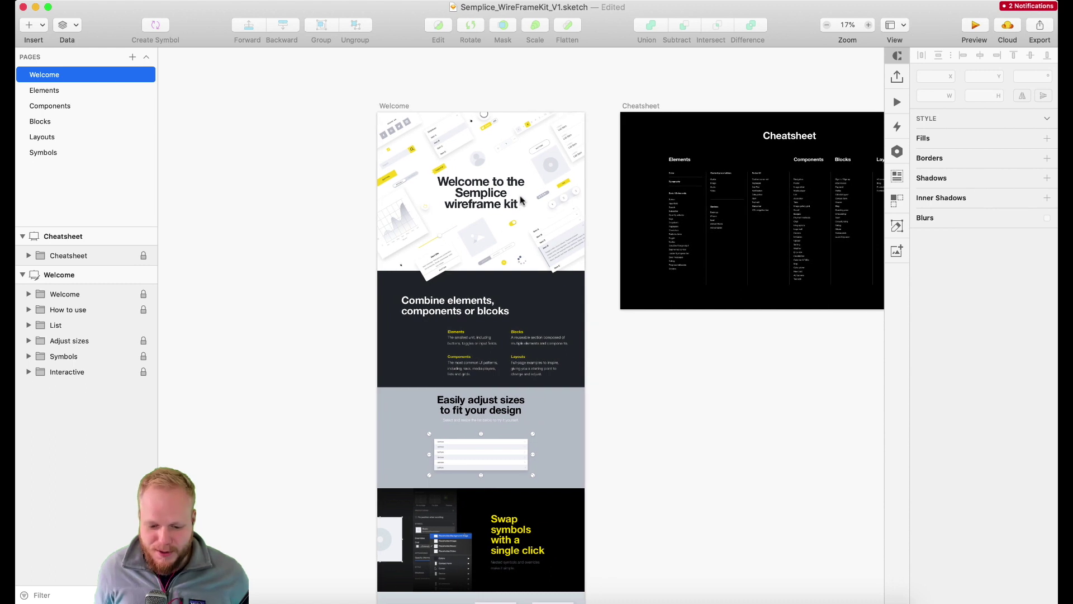
scroll(490, 252, down, 4)
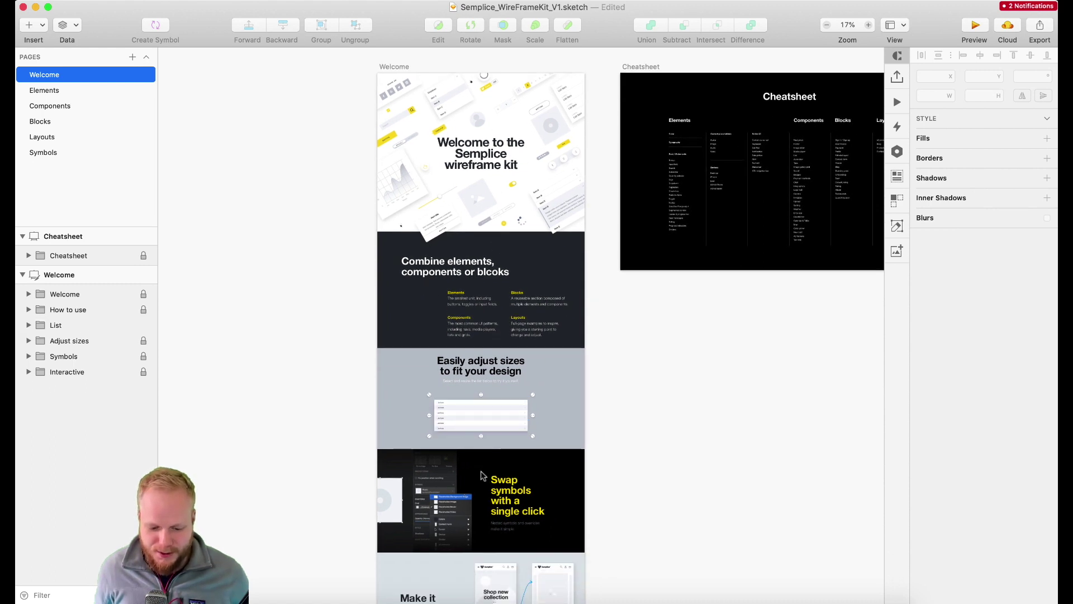
scroll(482, 450, right, 5)
scroll(587, 179, up, 5)
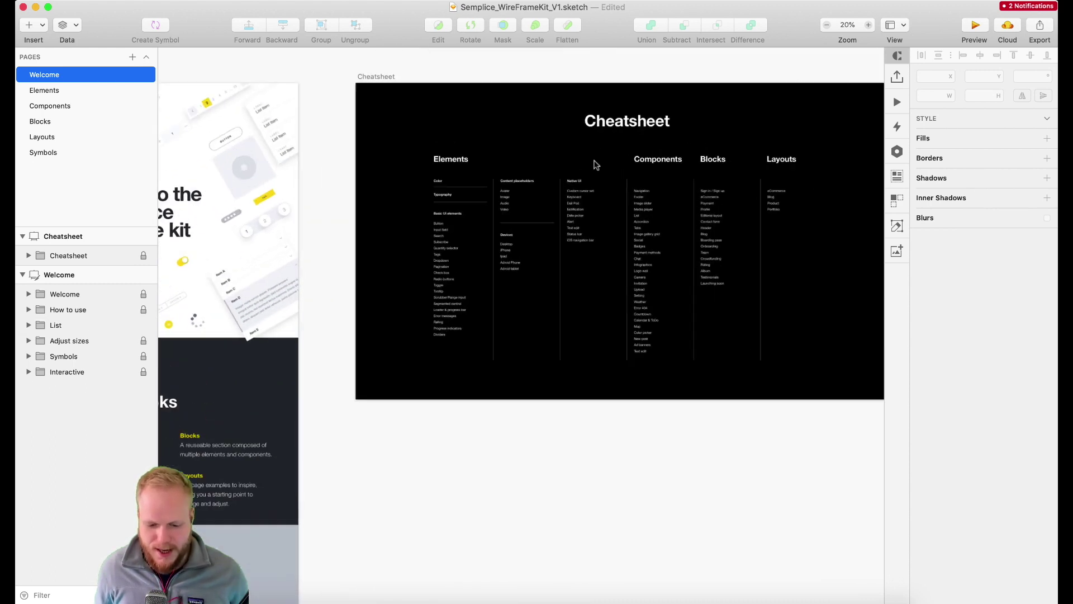
scroll(578, 194, up, 5)
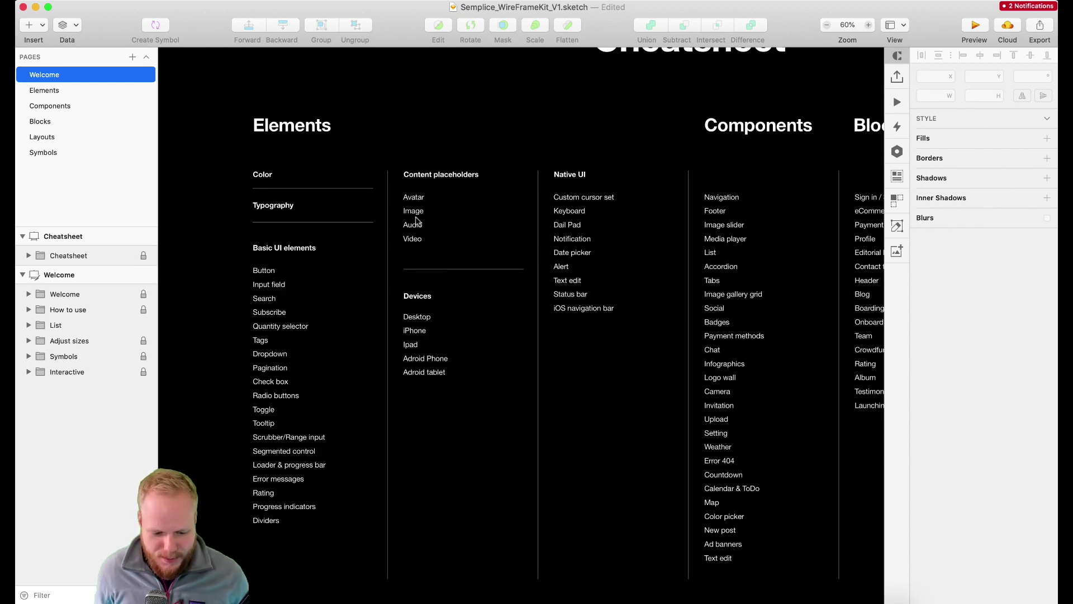
scroll(335, 207, left, 2)
scroll(284, 178, right, 3)
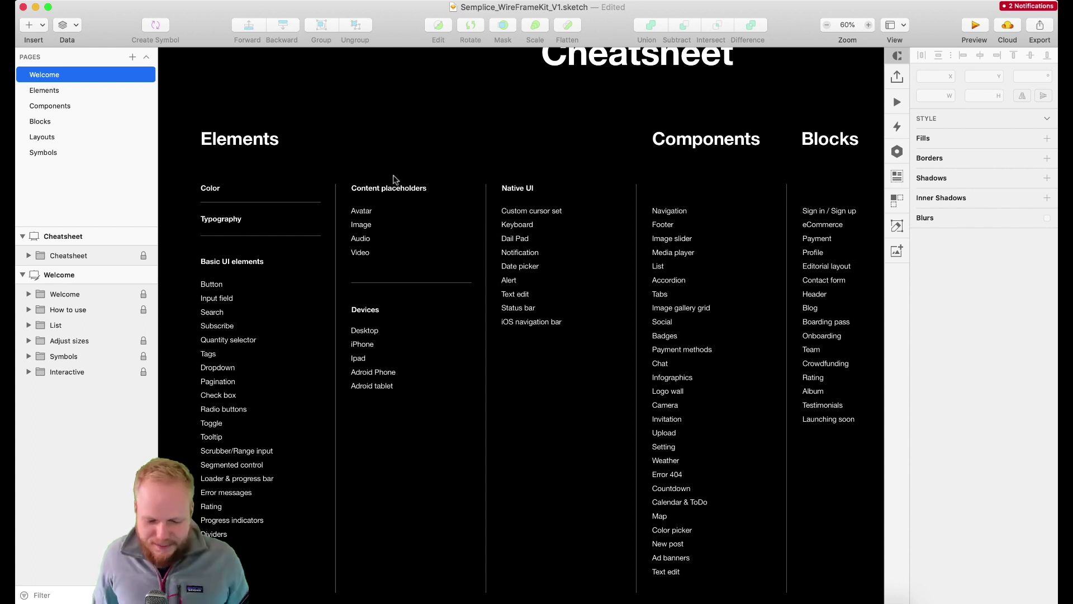
scroll(393, 179, down, 2)
scroll(393, 179, right, 2)
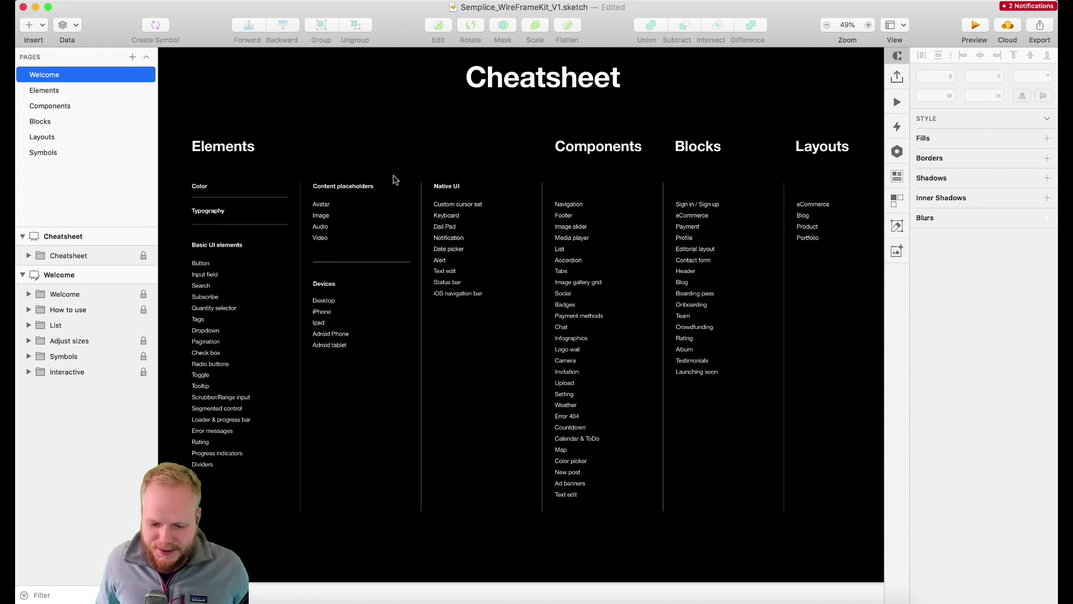
scroll(393, 179, down, 1)
scroll(487, 180, left, 2)
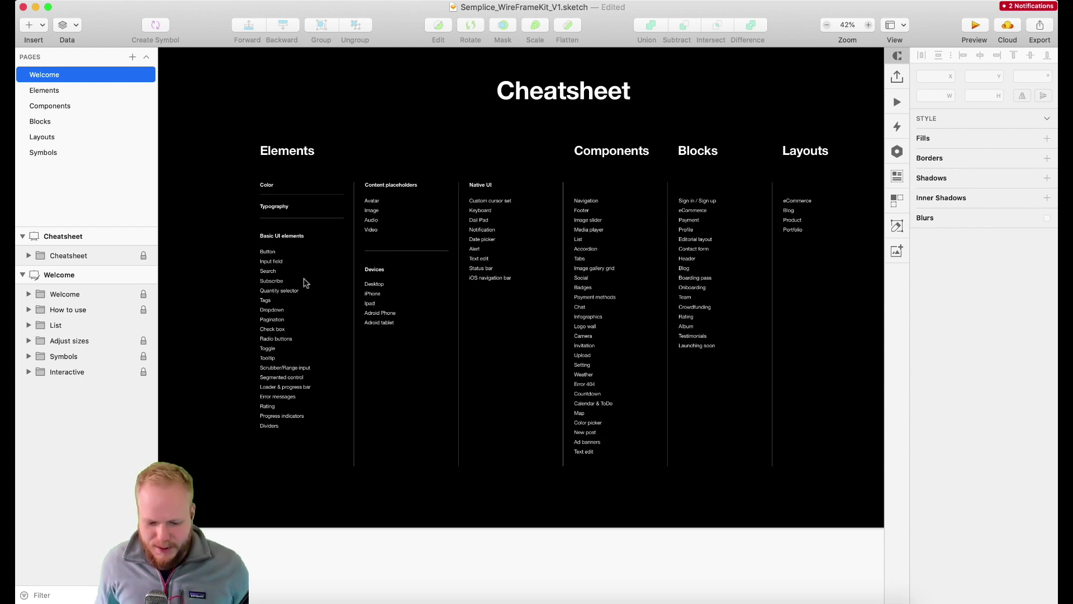
scroll(461, 277, down, 1)
scroll(463, 278, left, 2)
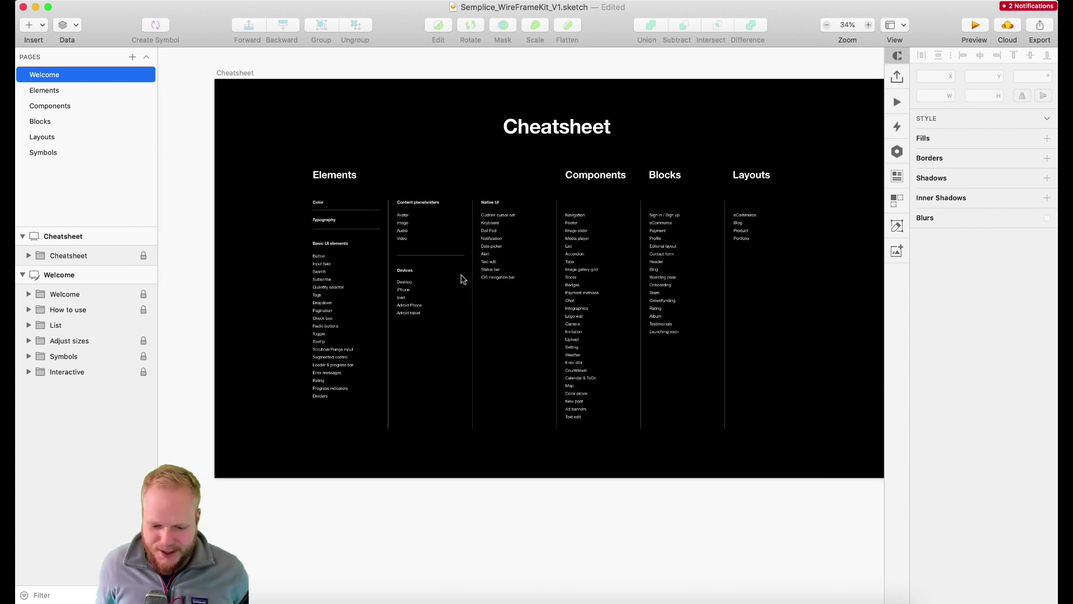
click(42, 91)
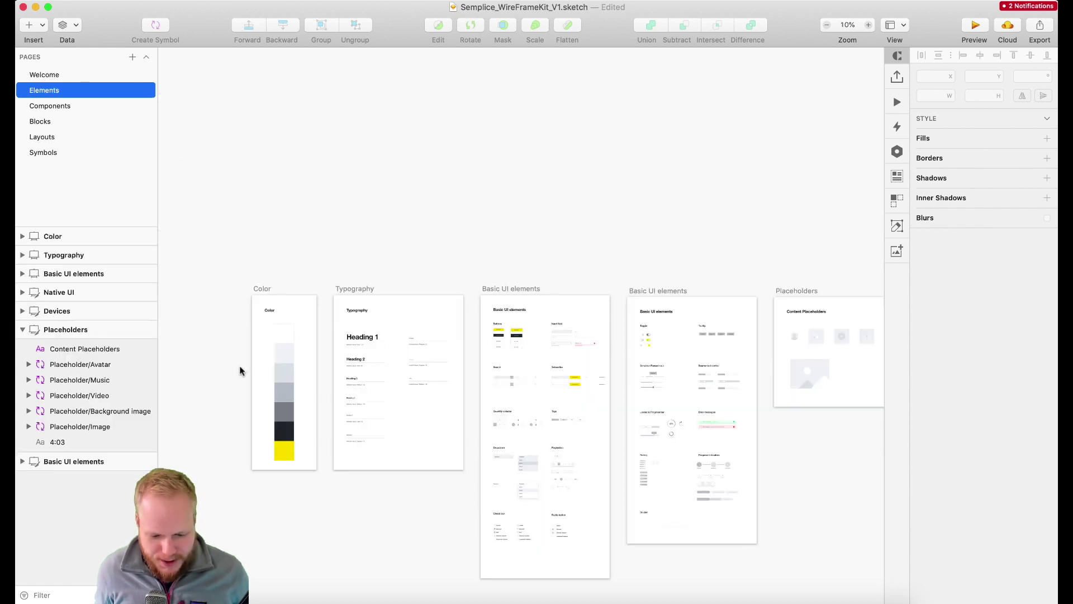
scroll(233, 380, up, 2)
scroll(232, 379, up, 1)
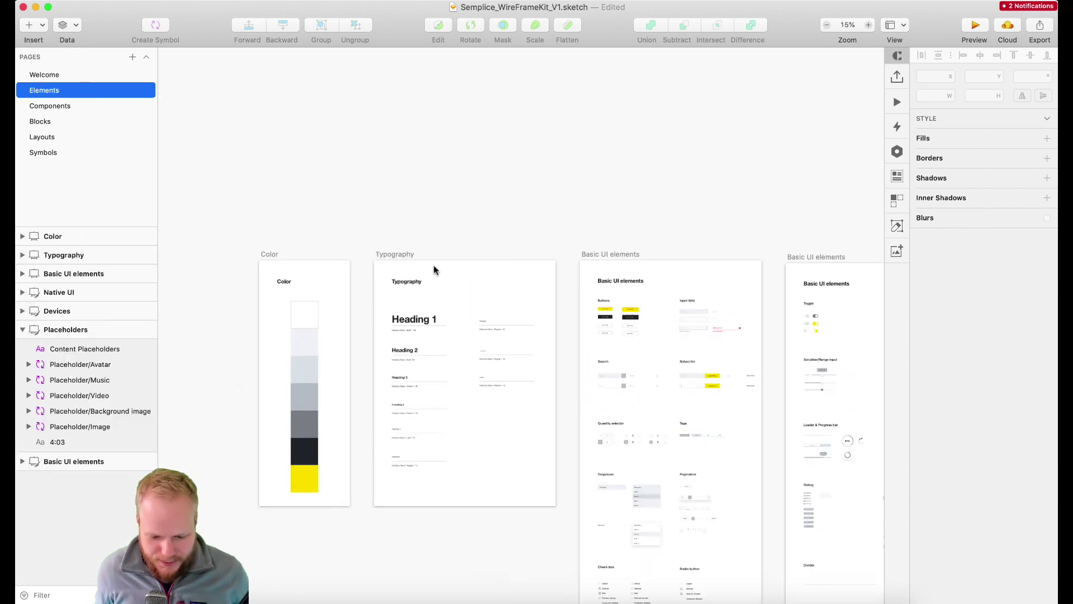
scroll(643, 315, right, 5)
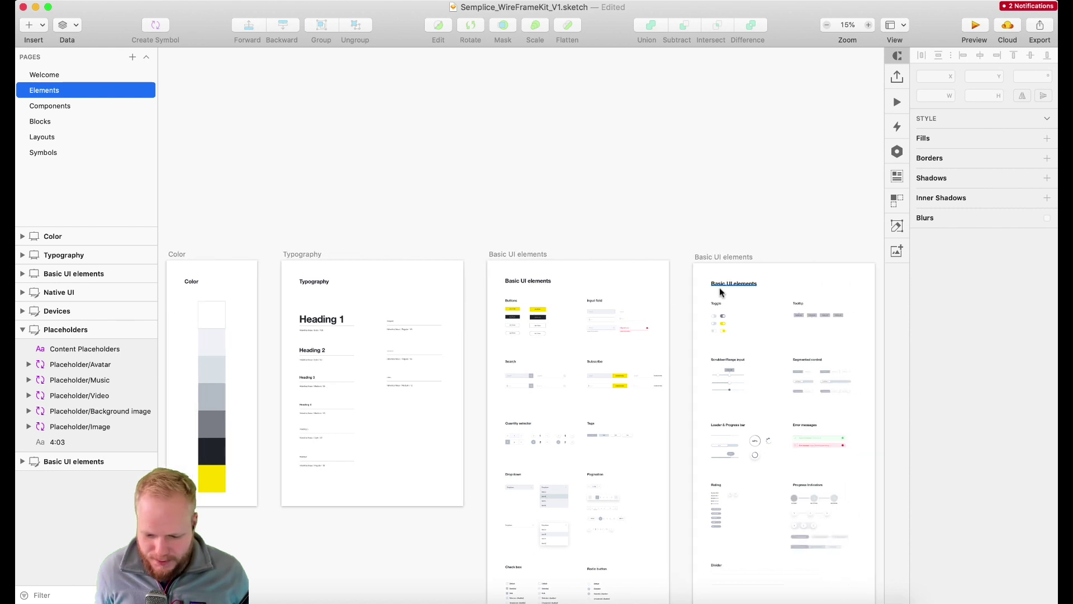
scroll(596, 364, up, 5)
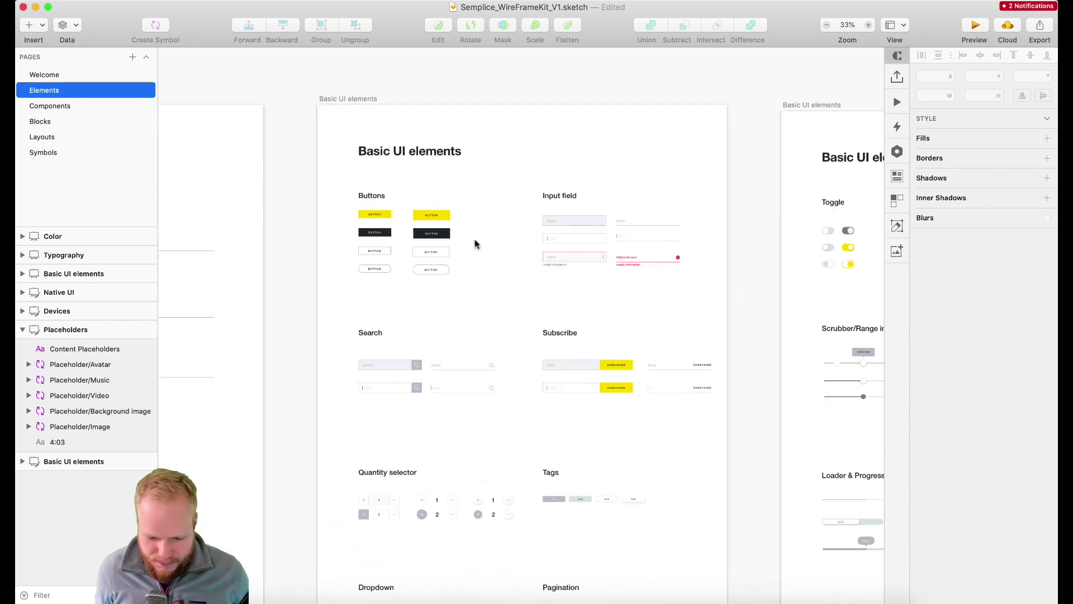
click(444, 218)
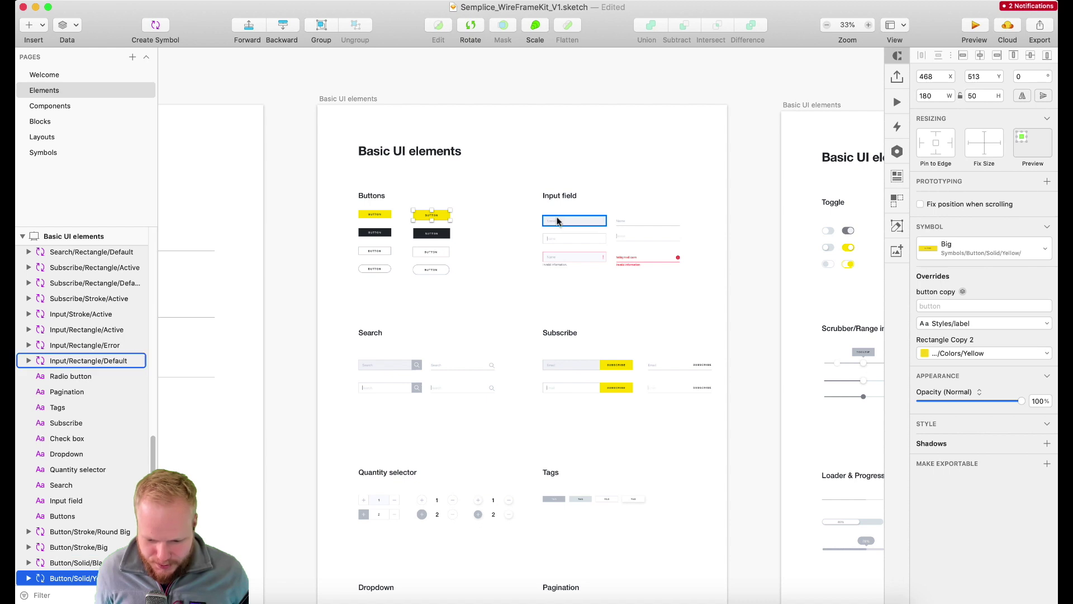
scroll(676, 257, up, 3)
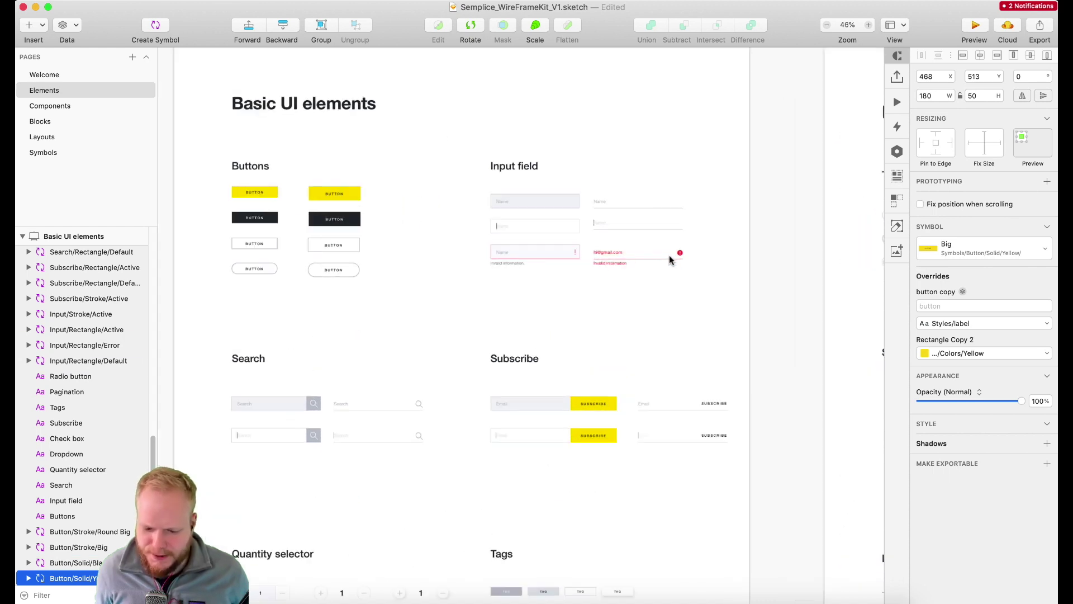
scroll(537, 368, down, 5)
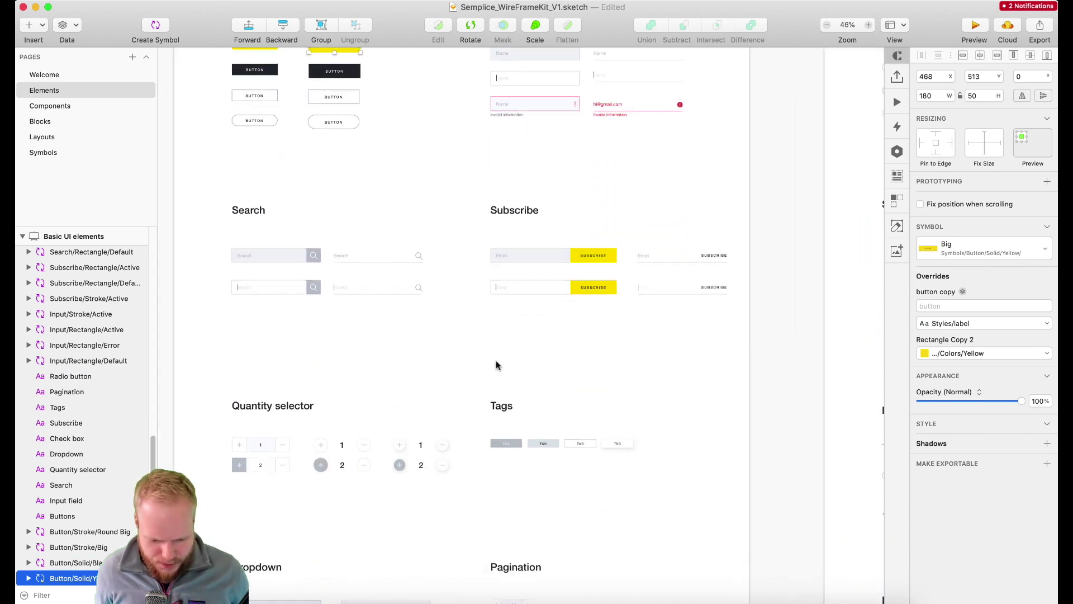
scroll(495, 360, down, 2)
scroll(497, 366, down, 10)
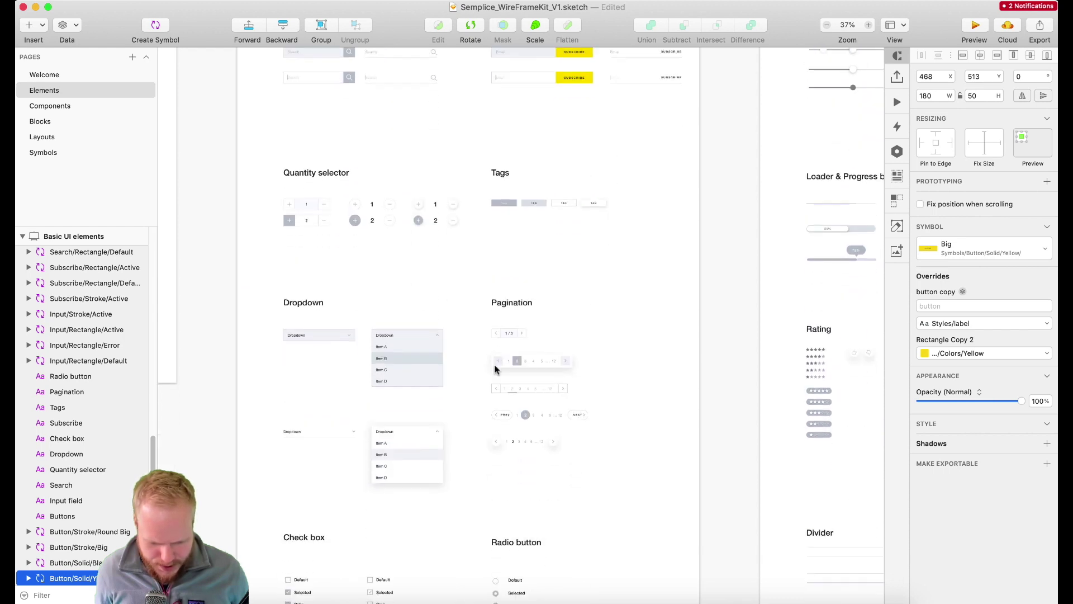
scroll(495, 369, down, 3)
scroll(524, 387, up, 4)
scroll(586, 266, down, 3)
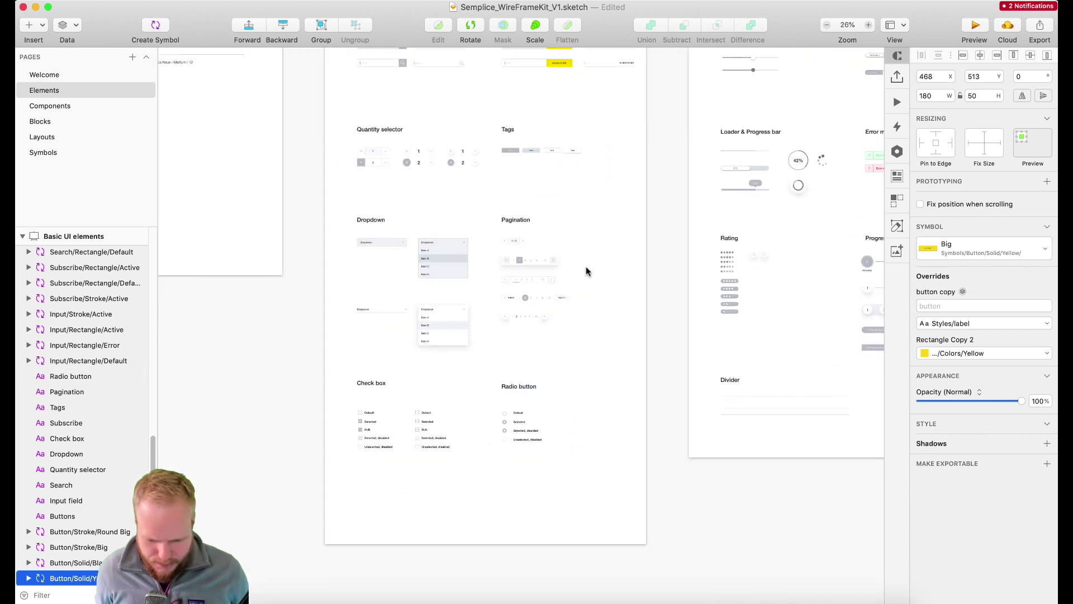
scroll(587, 269, up, 3)
scroll(585, 267, right, 6)
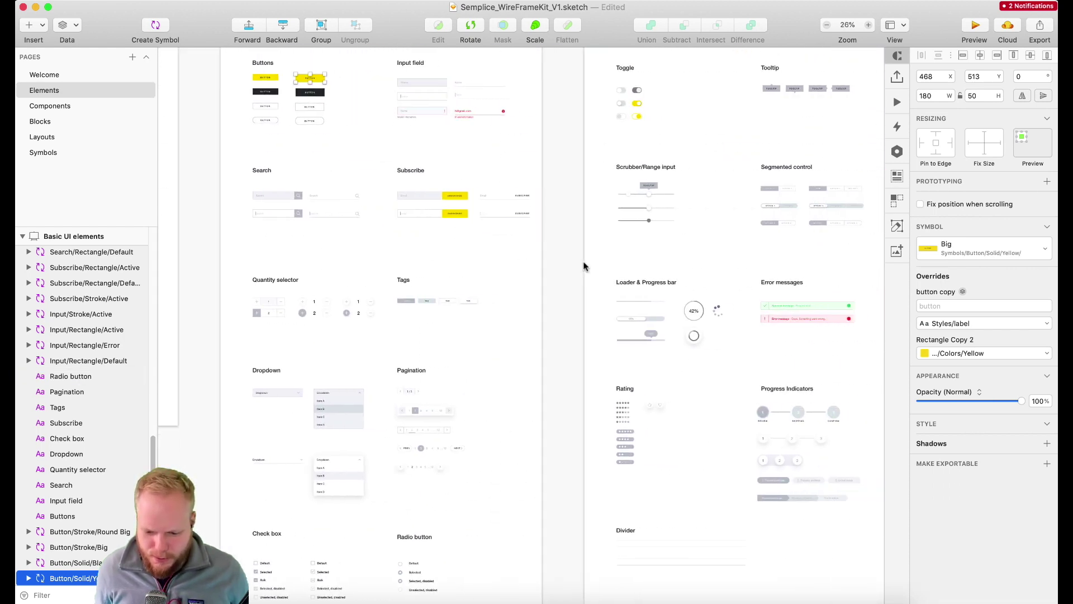
scroll(586, 266, right, 1)
scroll(642, 266, up, 5)
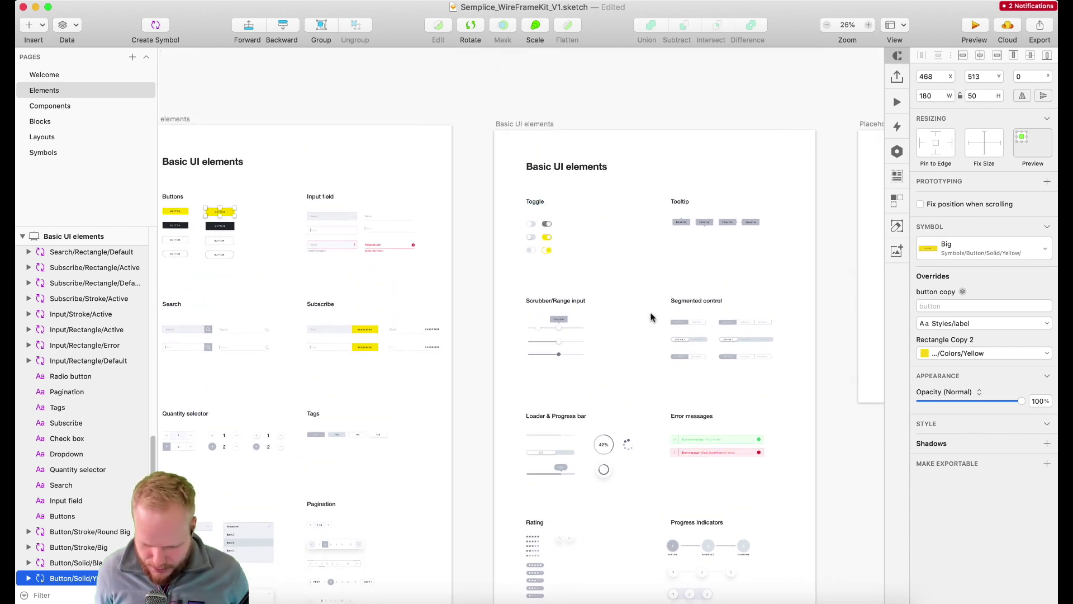
scroll(566, 382, down, 4)
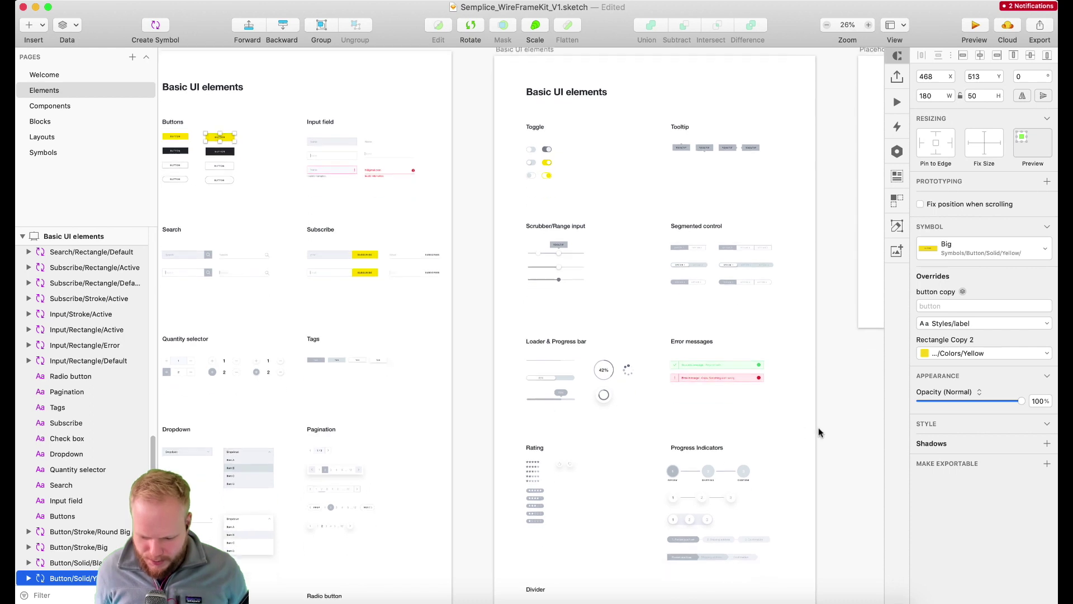
scroll(581, 426, down, 2)
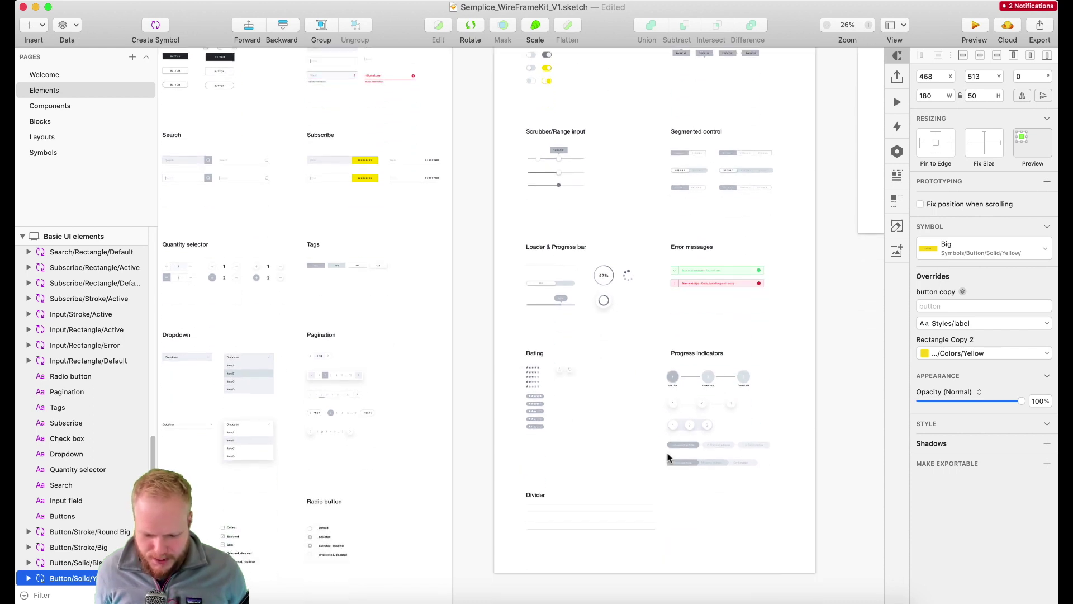
scroll(836, 313, up, 4)
scroll(821, 300, right, 8)
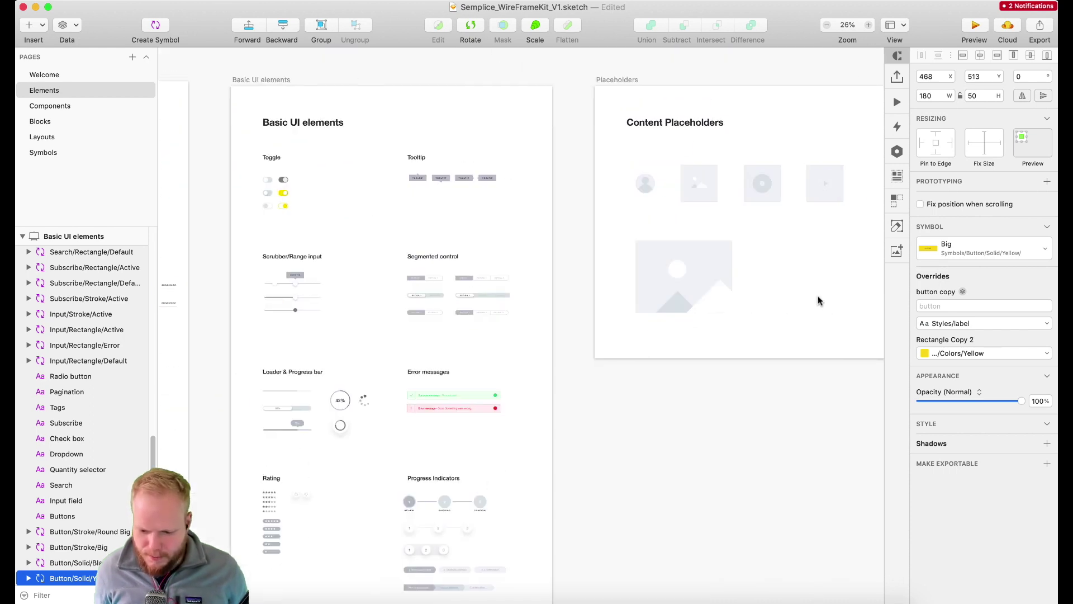
scroll(786, 168, down, 4)
scroll(772, 179, right, 2)
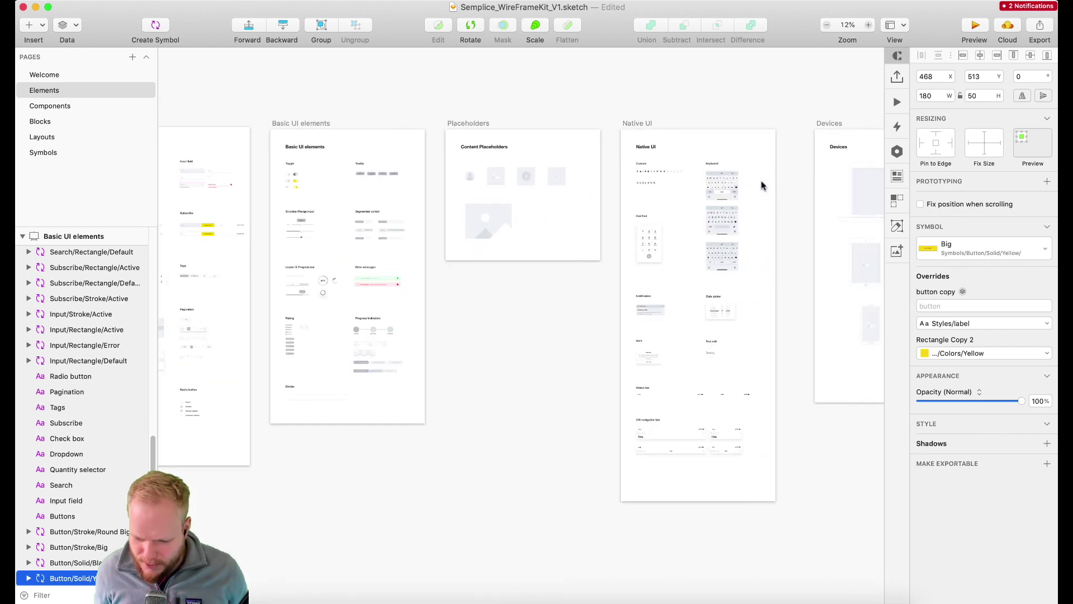
scroll(707, 229, right, 5)
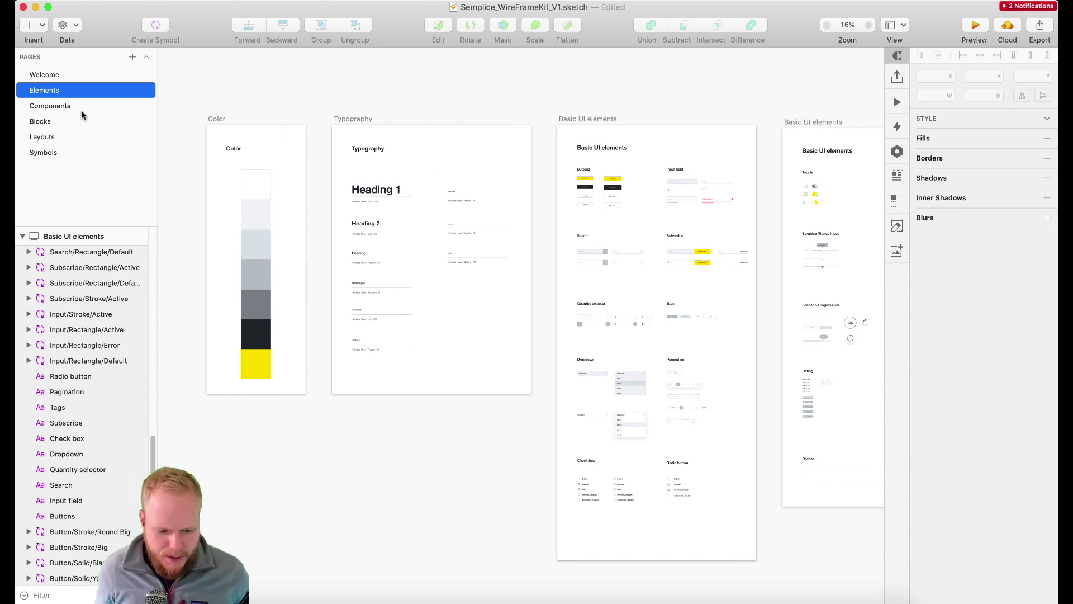
Step: Switch to the Components page and inspect the Navigation/Narrow/Shop and Footer/Wide/4col components
click(55, 106)
scroll(535, 314, down, 5)
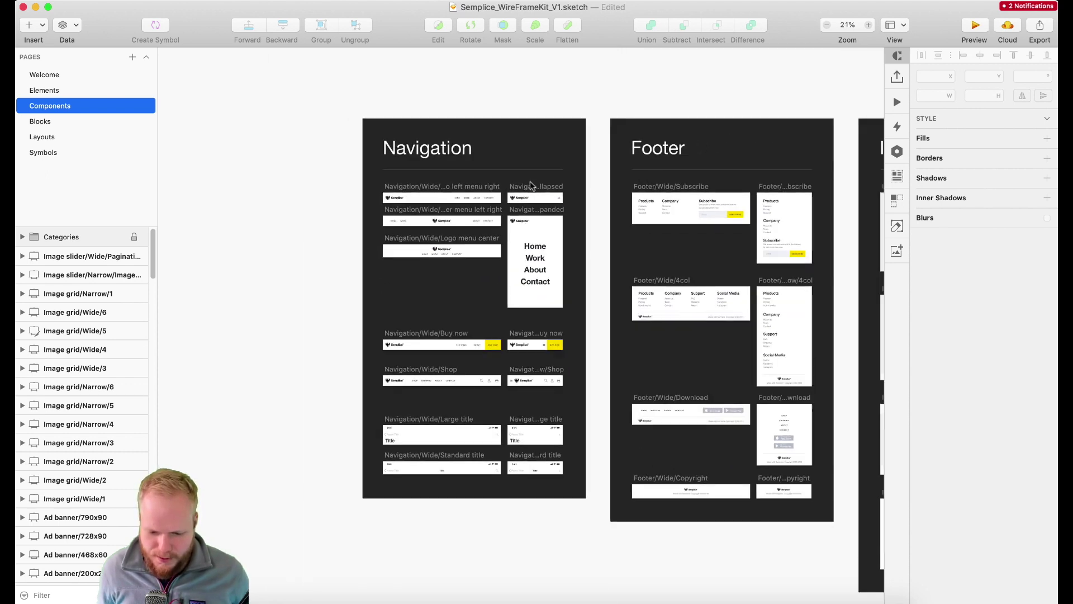
scroll(442, 172, right, 3)
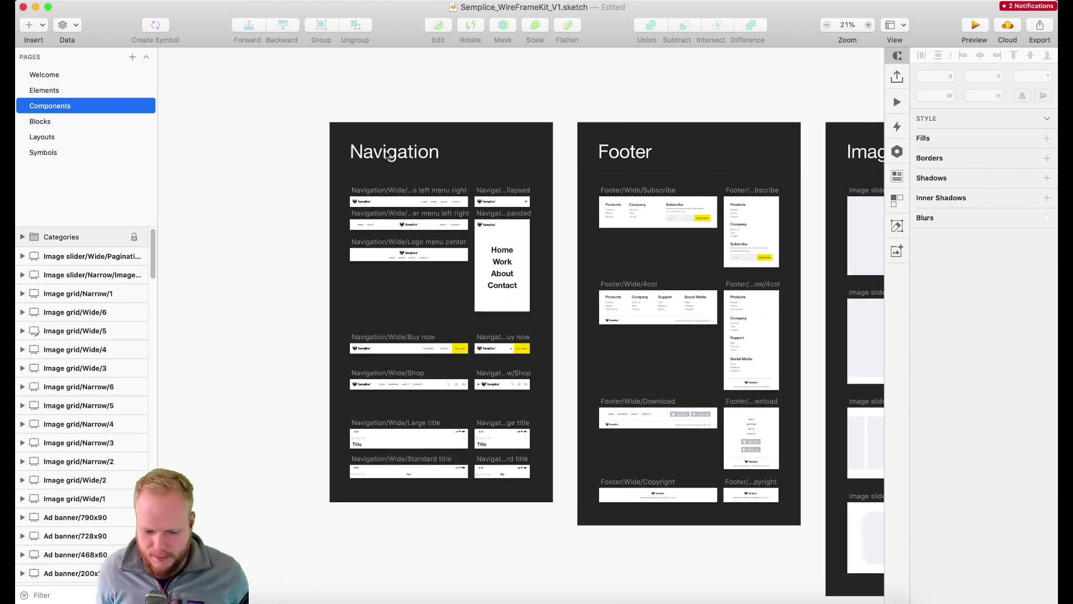
scroll(388, 155, right, 4)
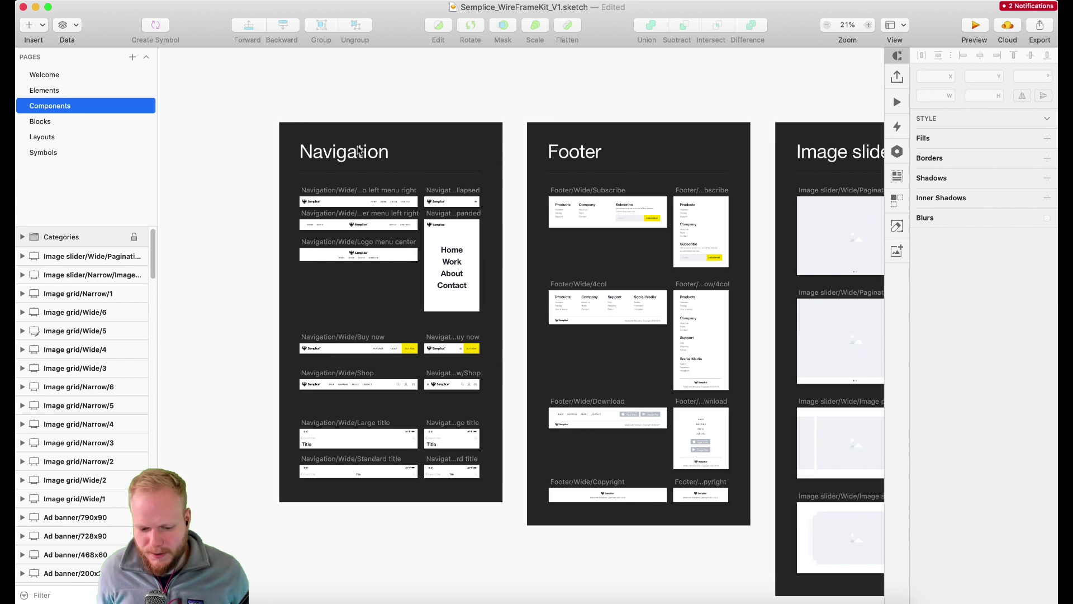
scroll(397, 375, up, 3)
click(506, 368)
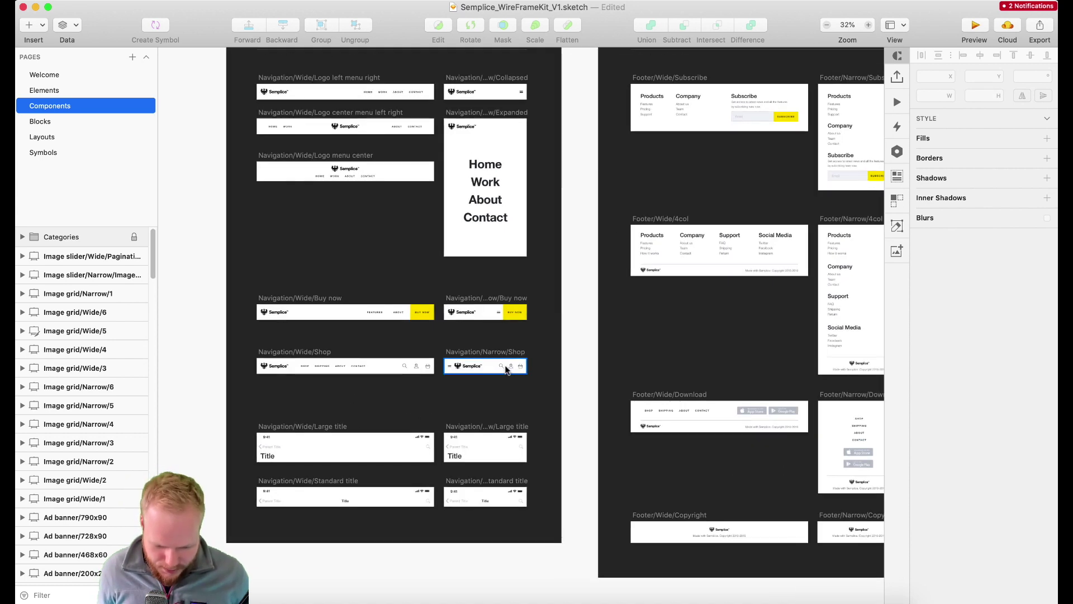
click(702, 260)
Step: Scroll across the Media player, List, Chat, Infographics and Logo wall artboards
scroll(703, 263, up, 3)
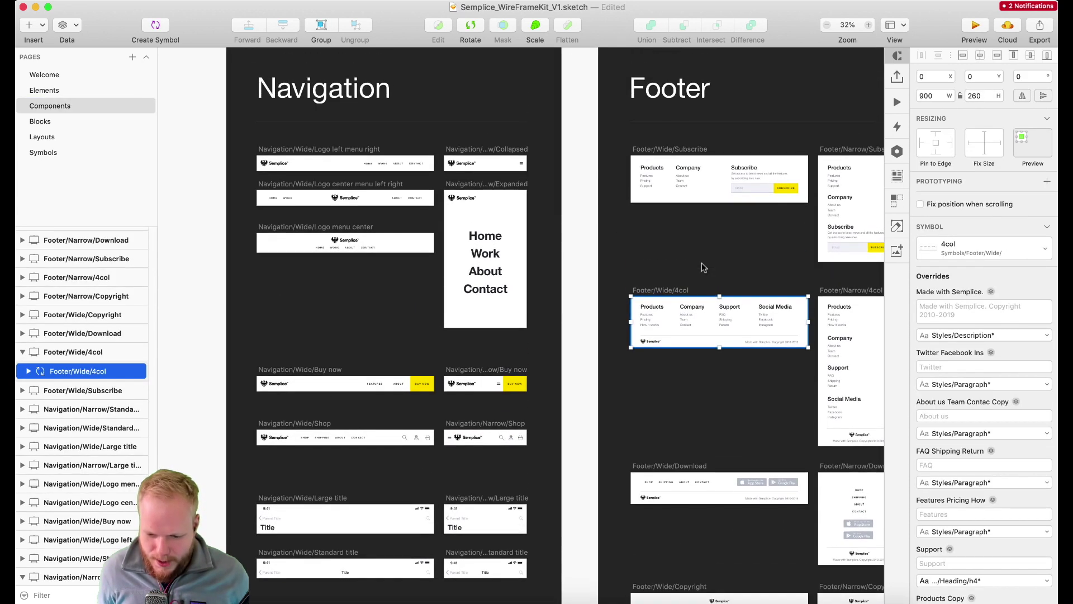
scroll(703, 268, down, 2)
scroll(703, 267, down, 2)
scroll(709, 268, right, 10)
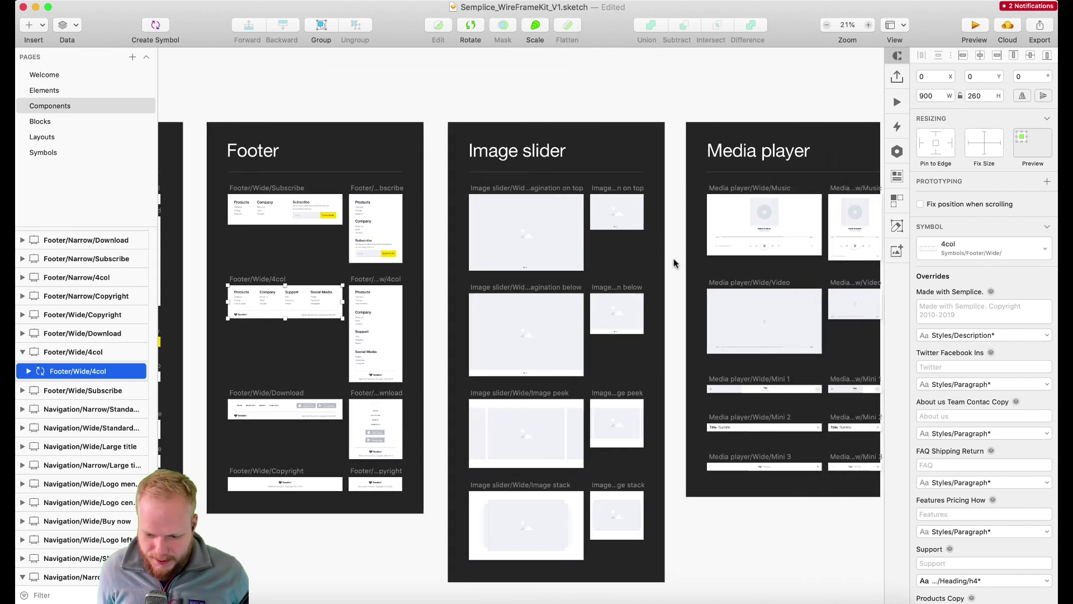
scroll(668, 260, right, 10)
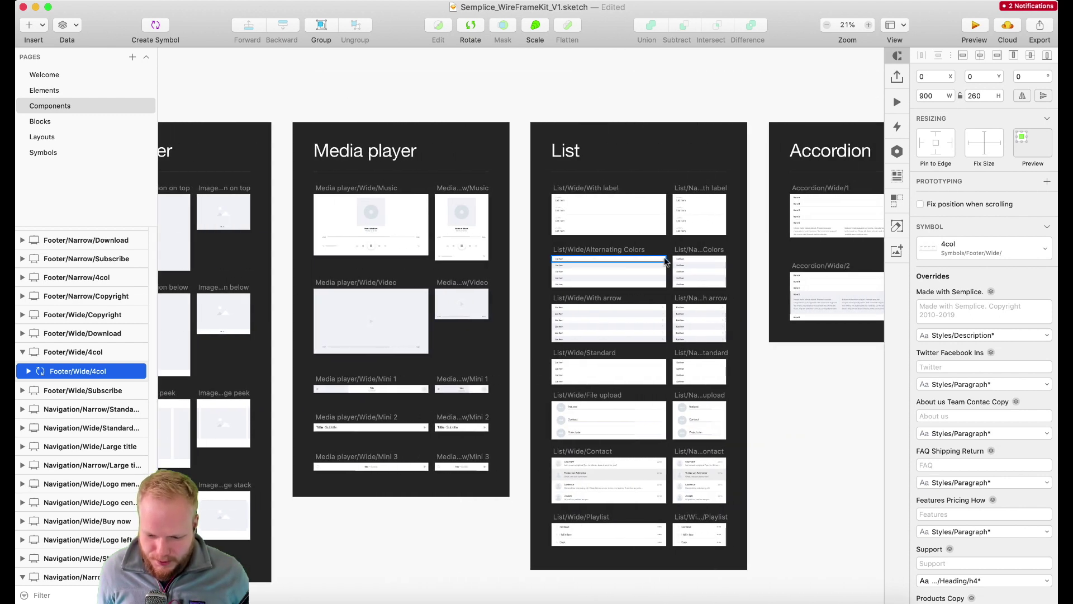
scroll(671, 259, right, 5)
scroll(699, 199, right, 10)
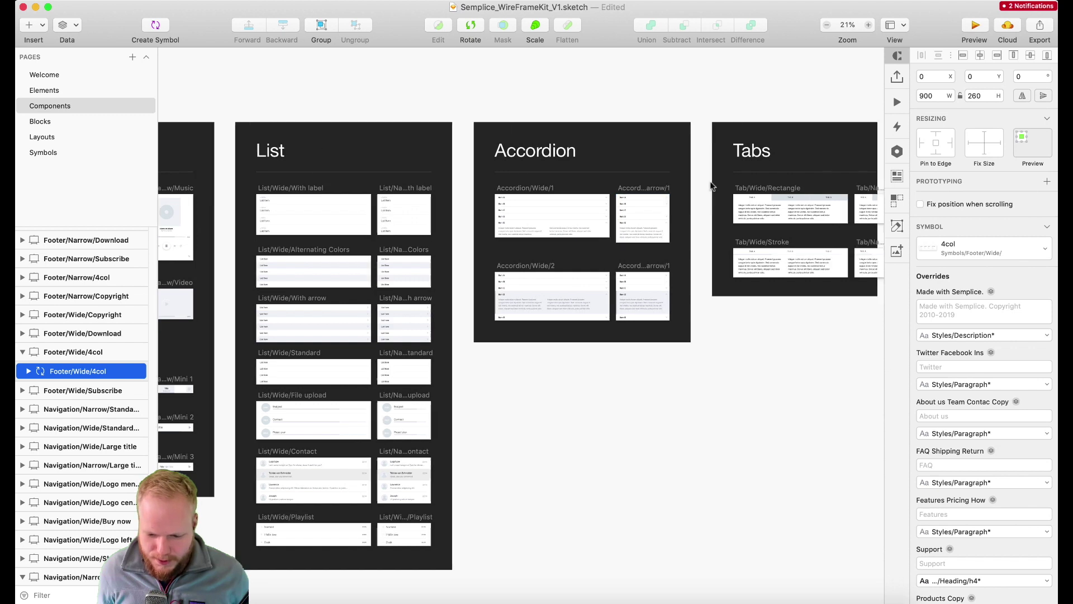
scroll(744, 195, right, 8)
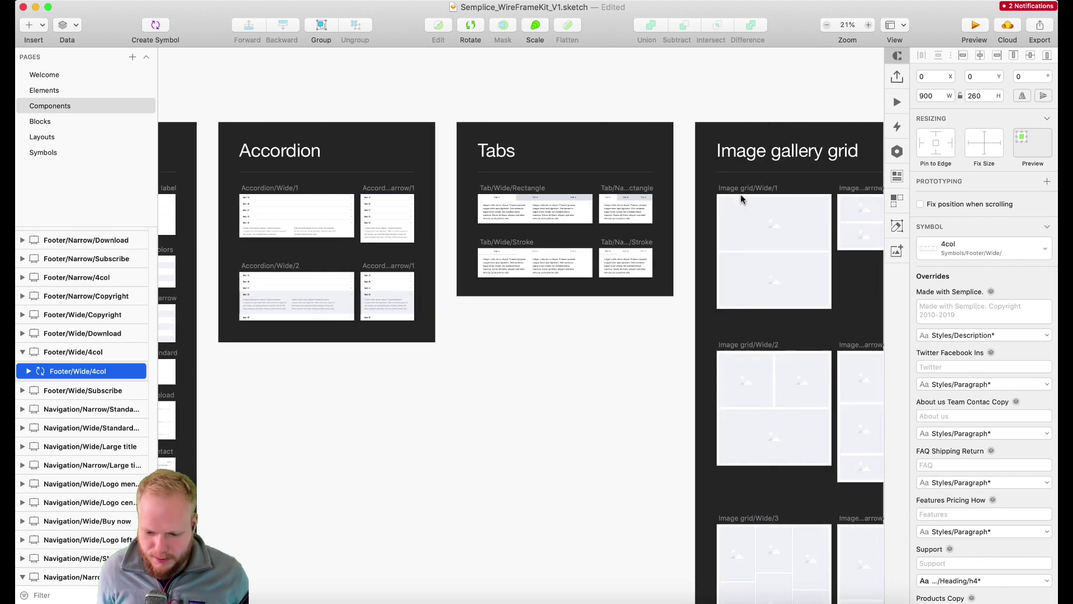
scroll(738, 197, up, 1)
scroll(749, 193, right, 10)
scroll(755, 190, right, 20)
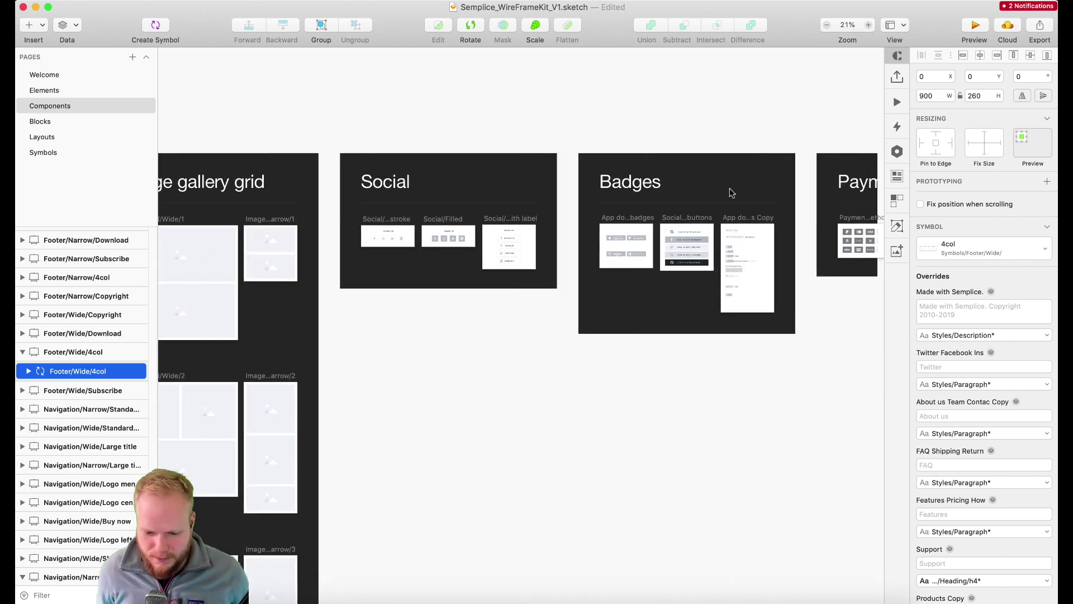
scroll(693, 189, right, 12)
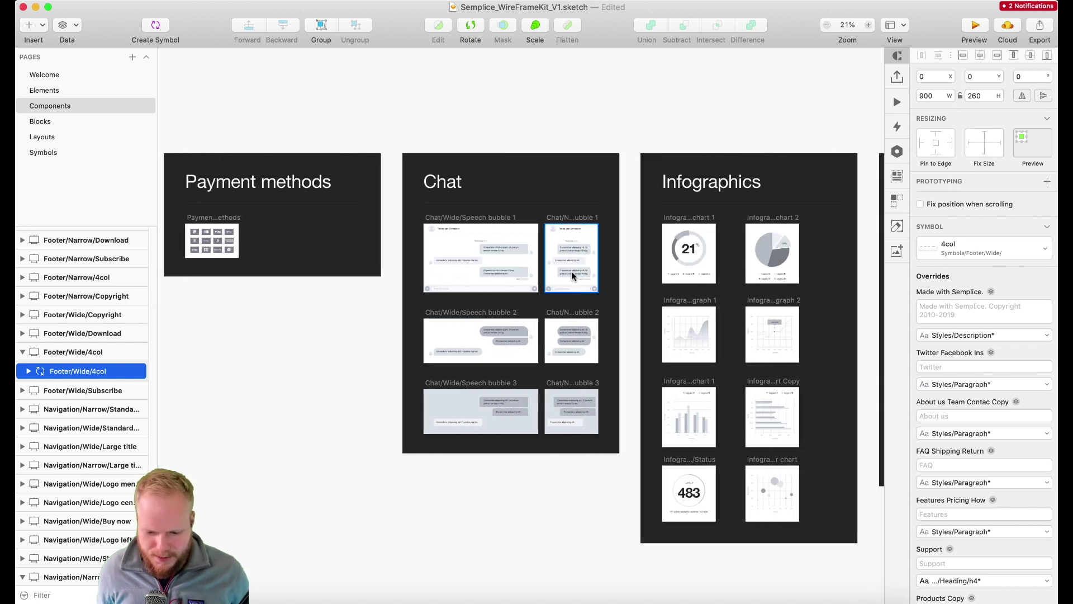
scroll(571, 271, right, 14)
scroll(581, 276, right, 3)
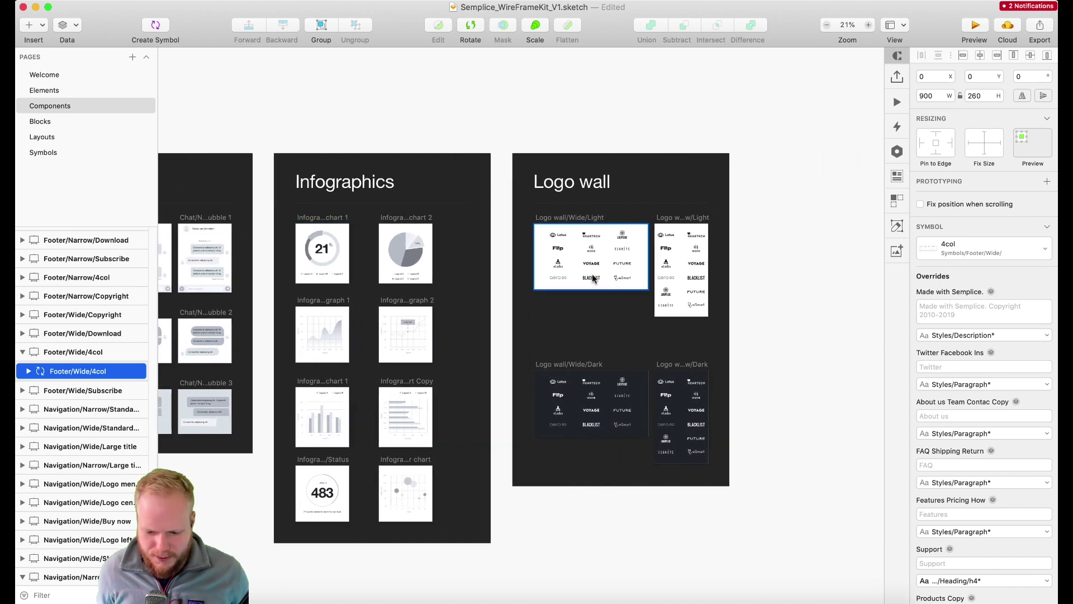
scroll(611, 276, left, 5)
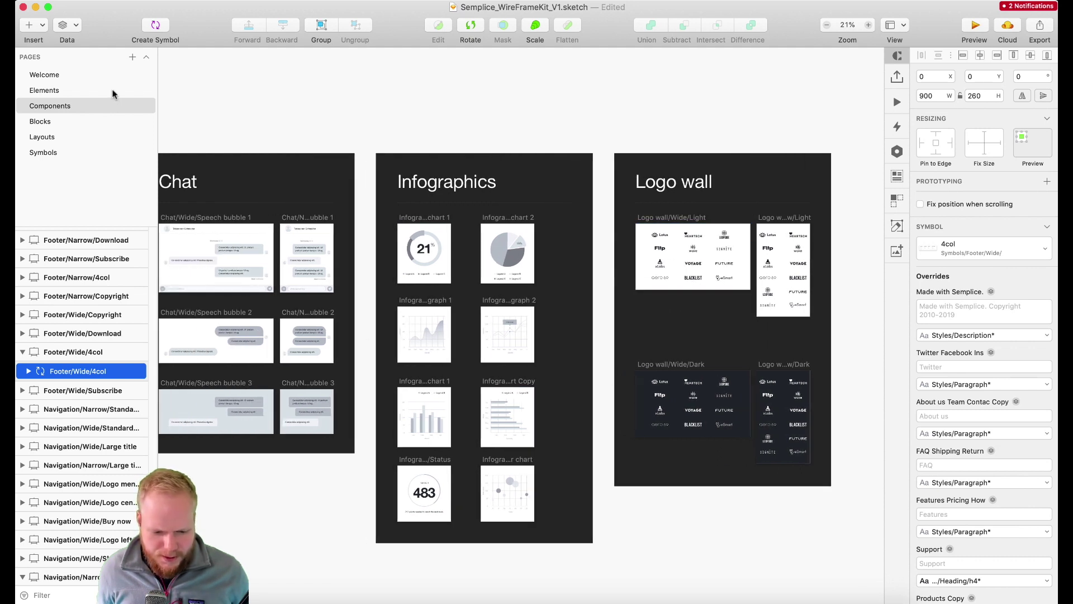
Step: Switch to the Blocks page and select the Editorial layout/Narrow/Image bottom artboard
click(72, 121)
scroll(563, 339, down, 5)
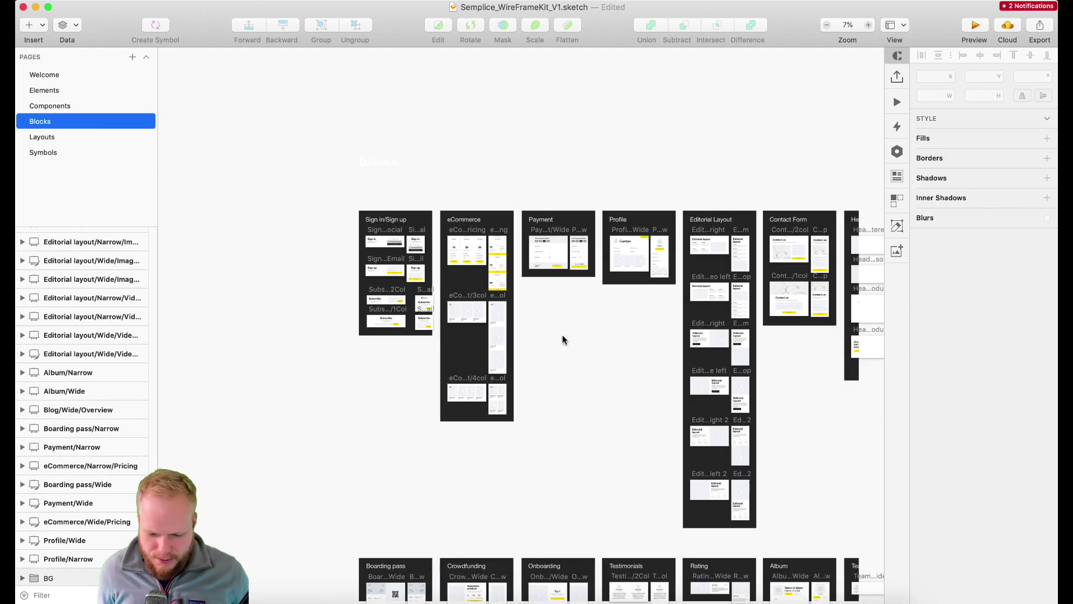
scroll(563, 338, down, 3)
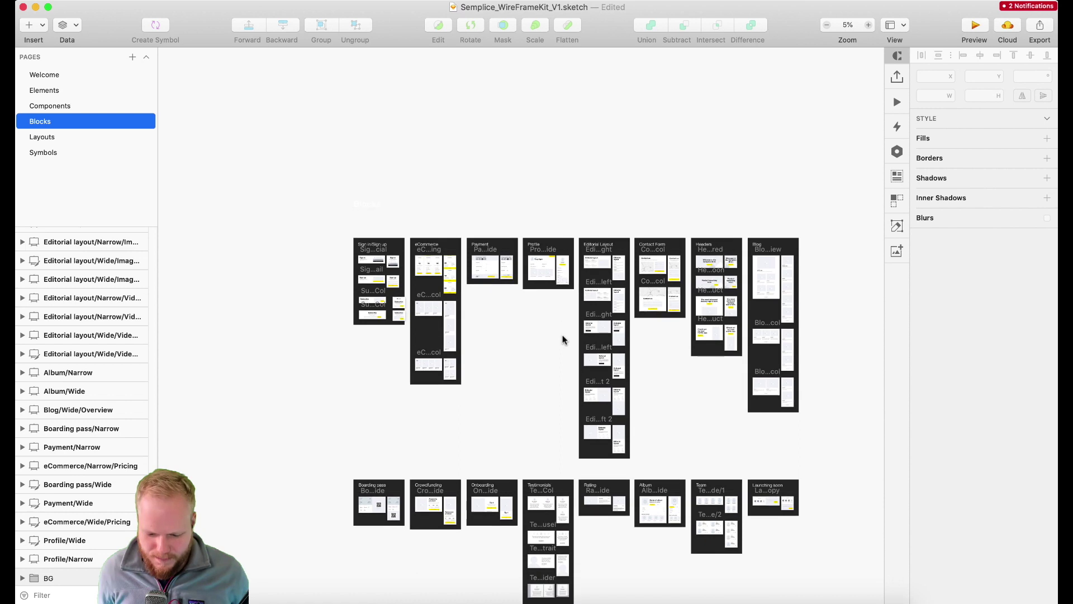
scroll(496, 316, up, 5)
scroll(496, 318, up, 2)
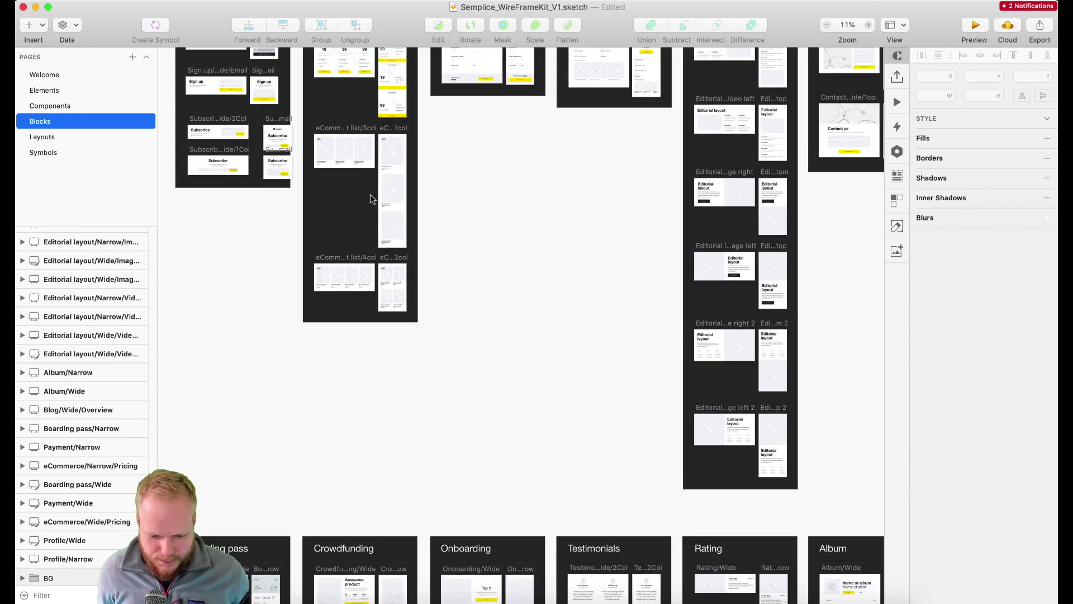
scroll(763, 198, up, 10)
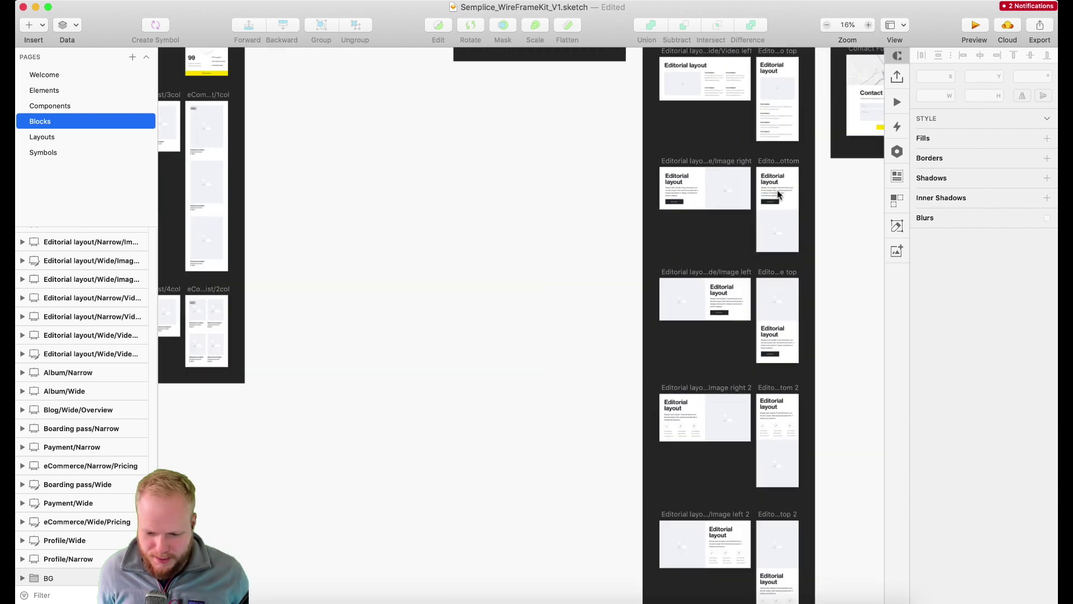
click(756, 94)
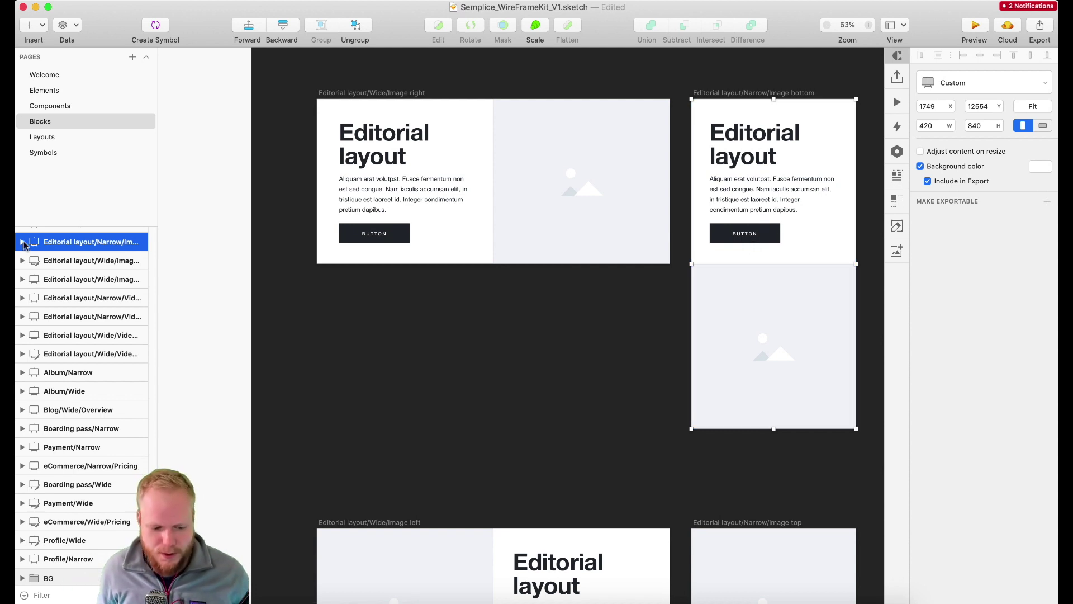
key(Right)
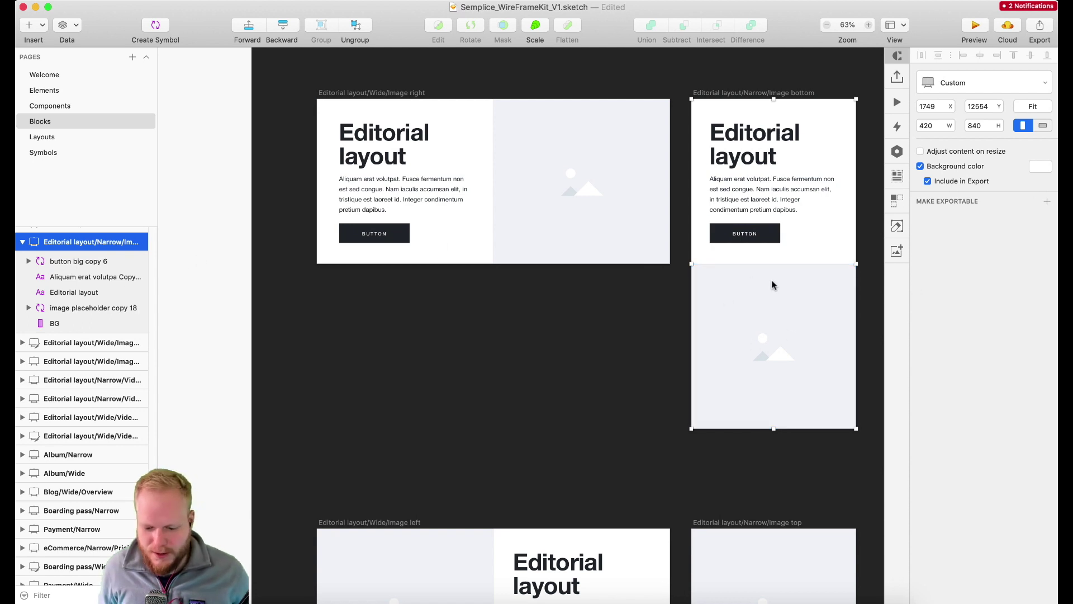
scroll(724, 355, down, 5)
scroll(727, 350, down, 1)
scroll(716, 331, right, 5)
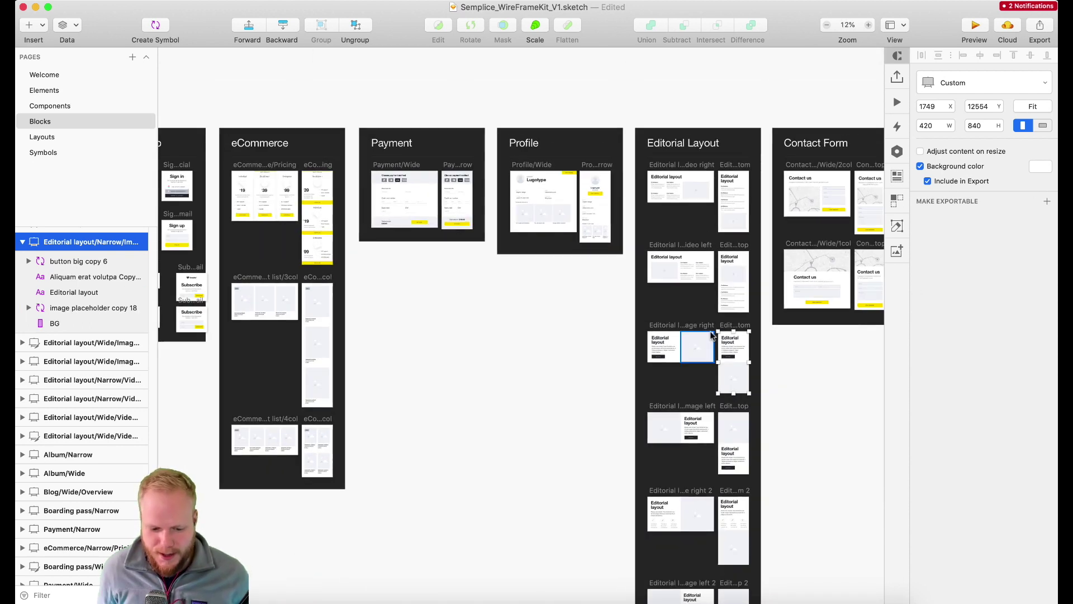
scroll(681, 296, up, 4)
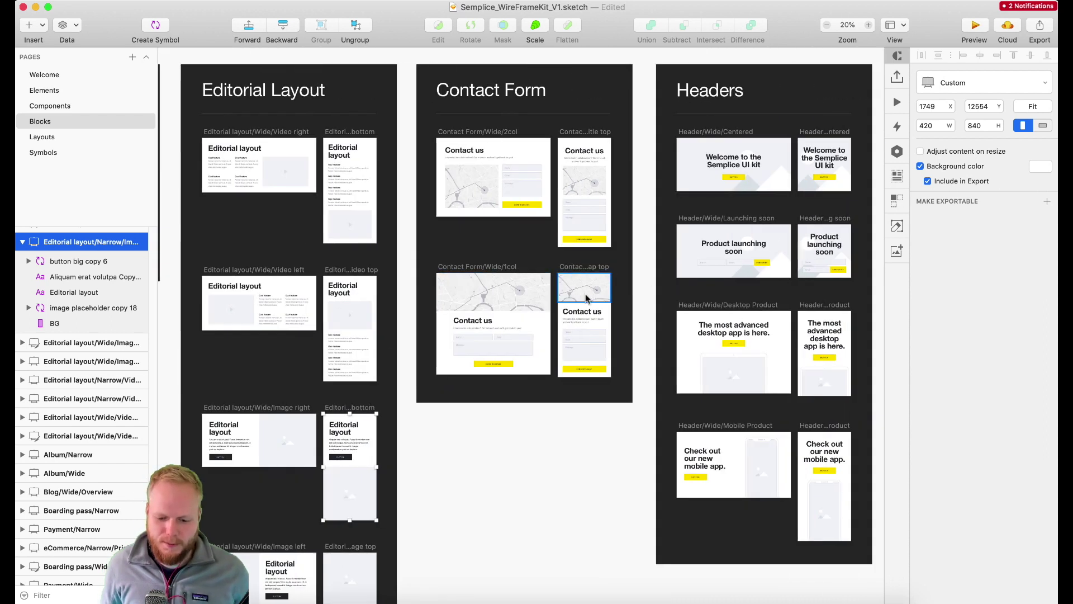
scroll(718, 288, down, 3)
scroll(720, 290, down, 2)
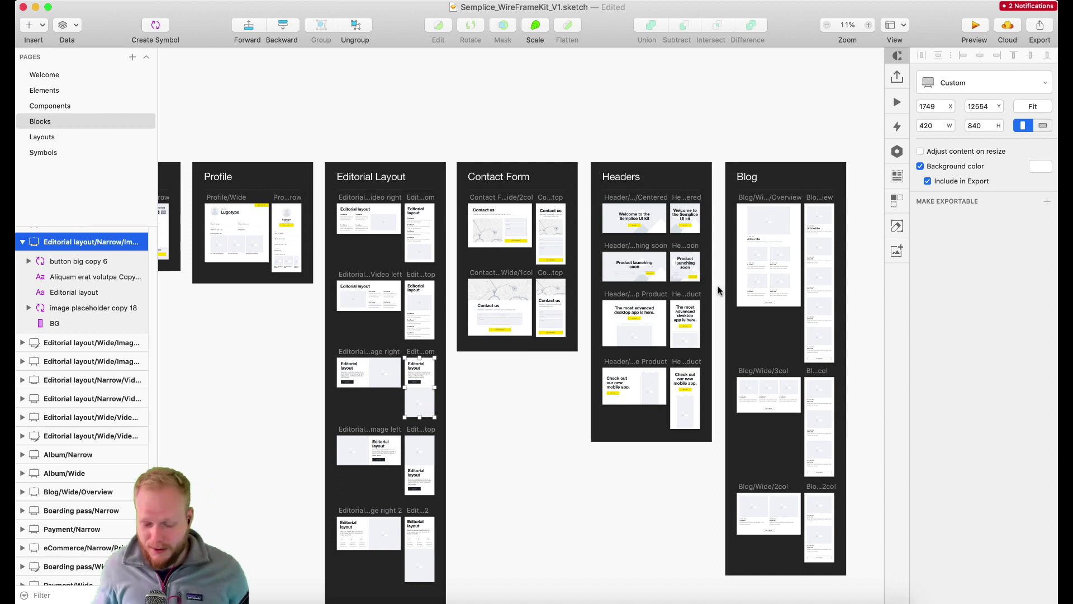
scroll(718, 290, down, 5)
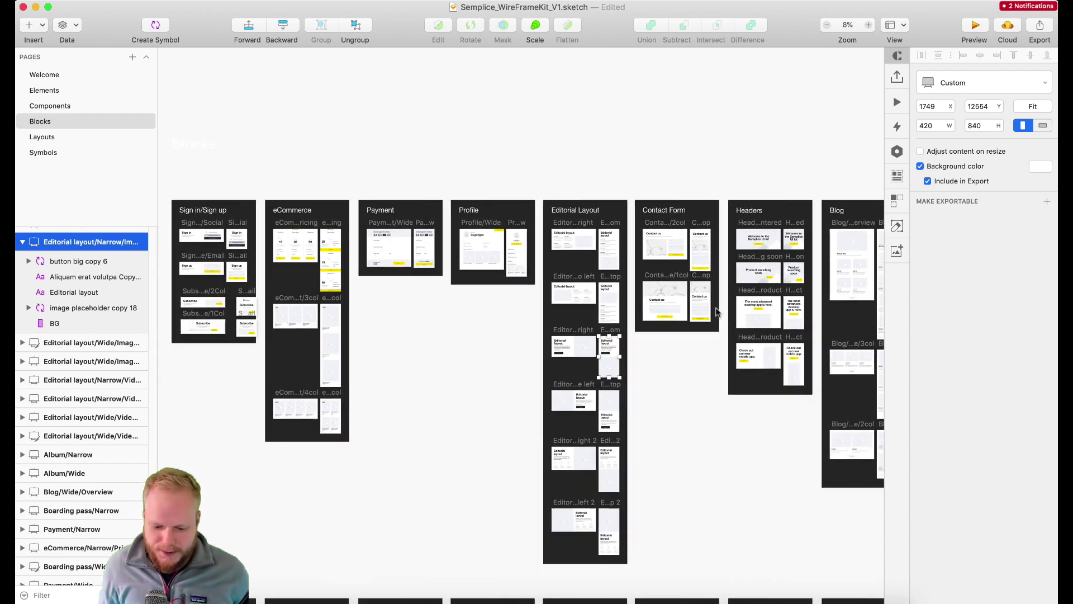
scroll(718, 313, down, 5)
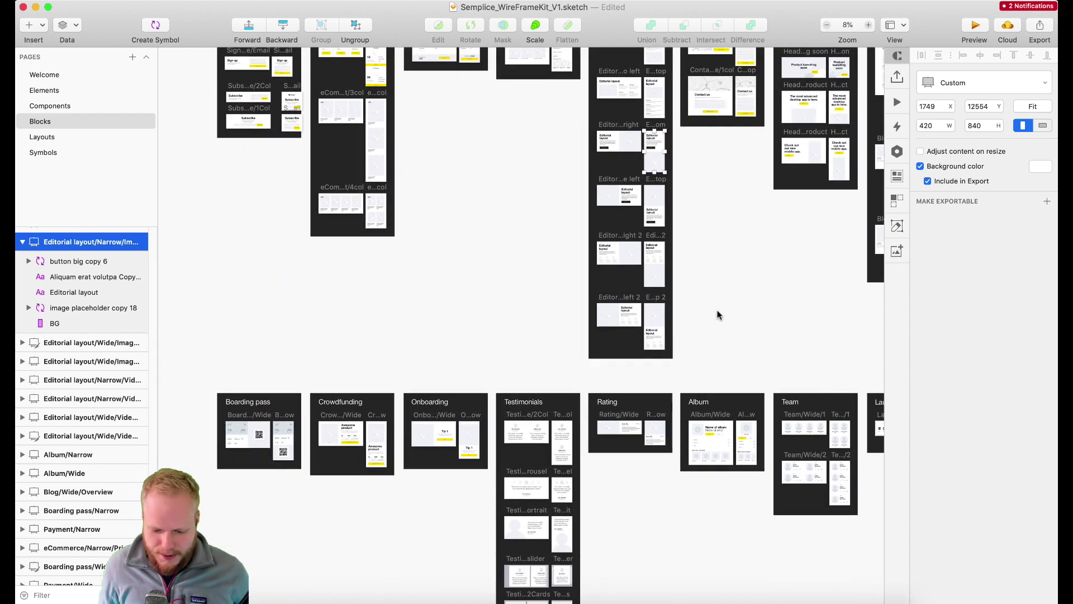
scroll(719, 315, right, 1)
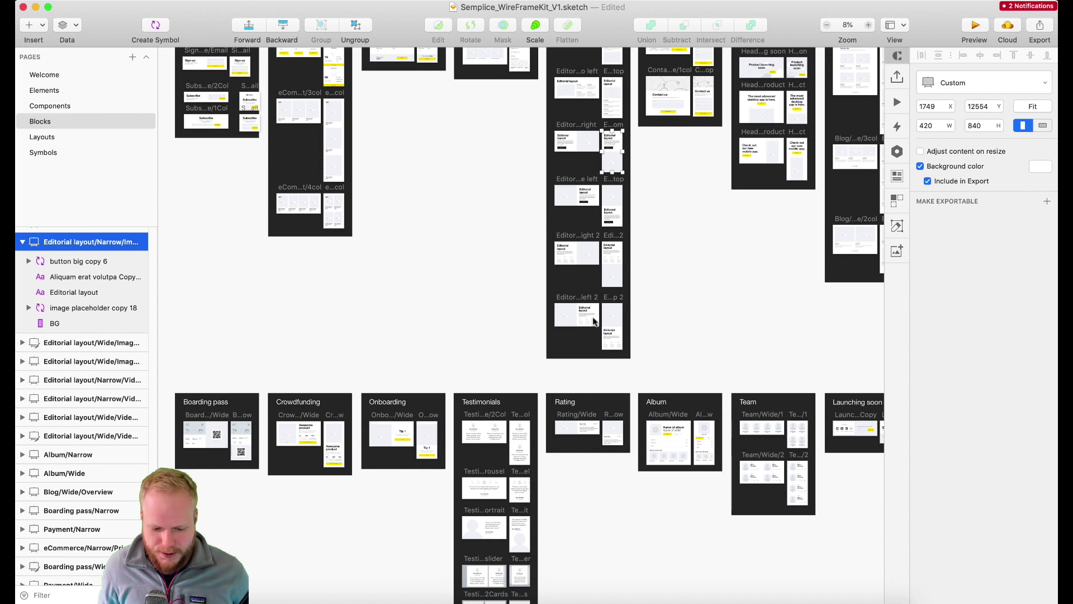
scroll(680, 328, down, 5)
scroll(680, 320, up, 5)
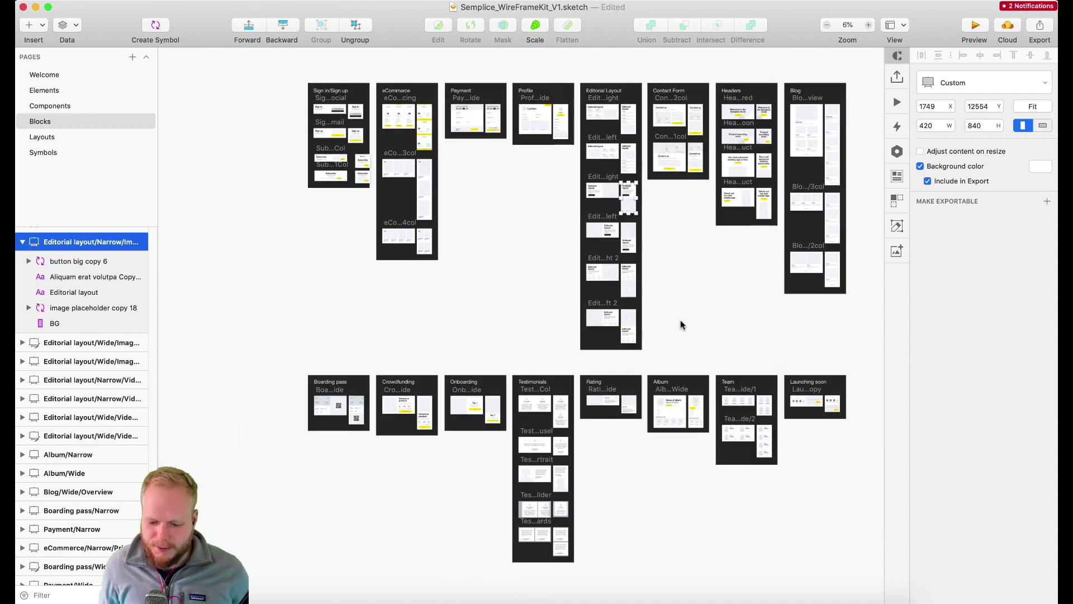
click(665, 339)
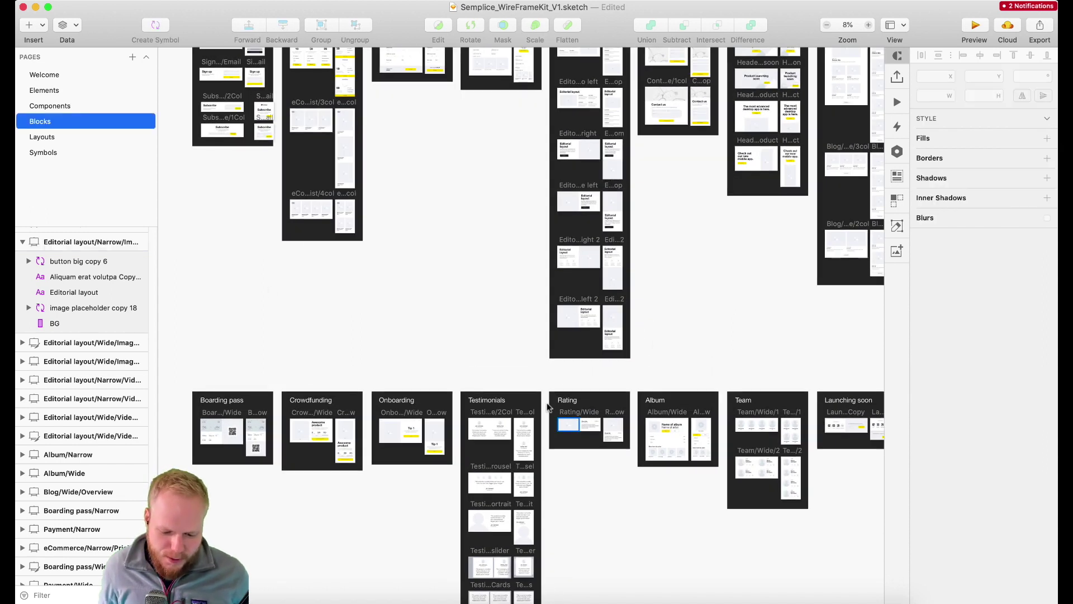
Step: Switch to the Layouts page holding the eCommerce, Blog, Product and Portfolio layouts
click(44, 137)
scroll(693, 274, up, 3)
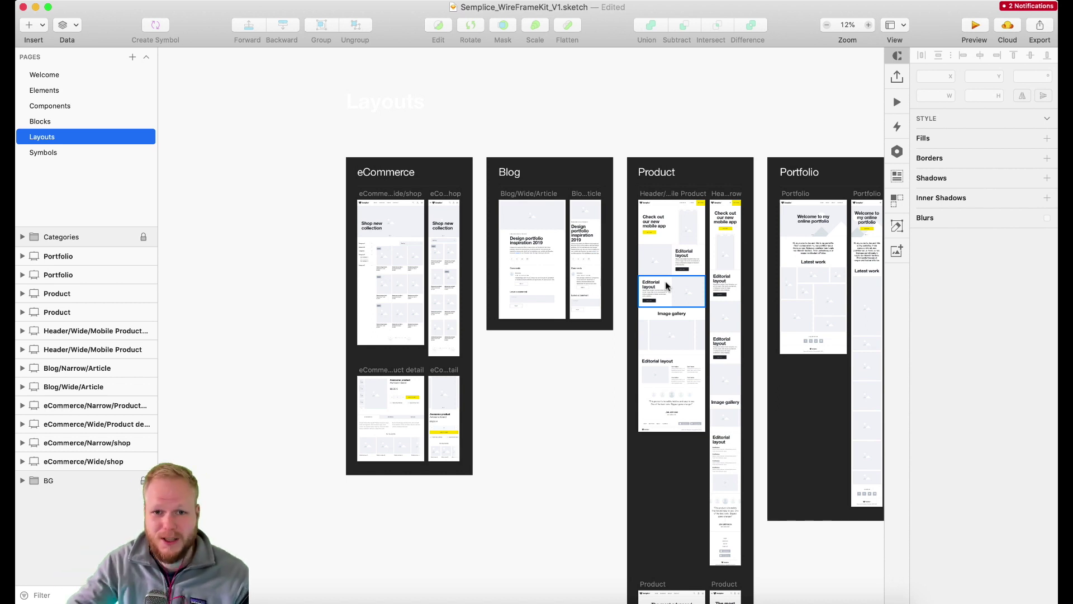
scroll(630, 346, down, 1)
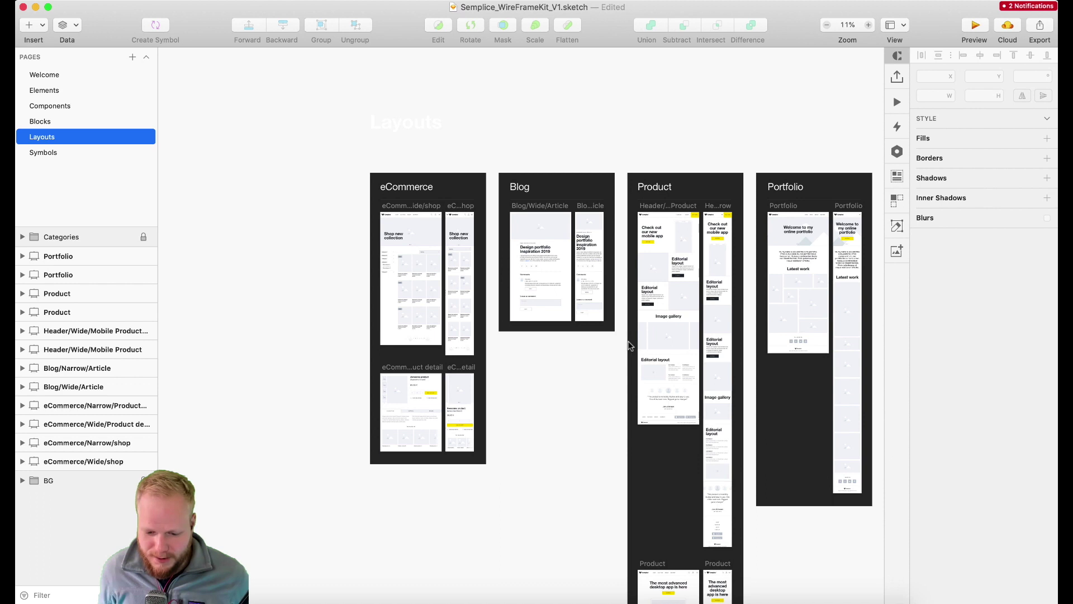
scroll(630, 346, down, 2)
scroll(630, 346, down, 5)
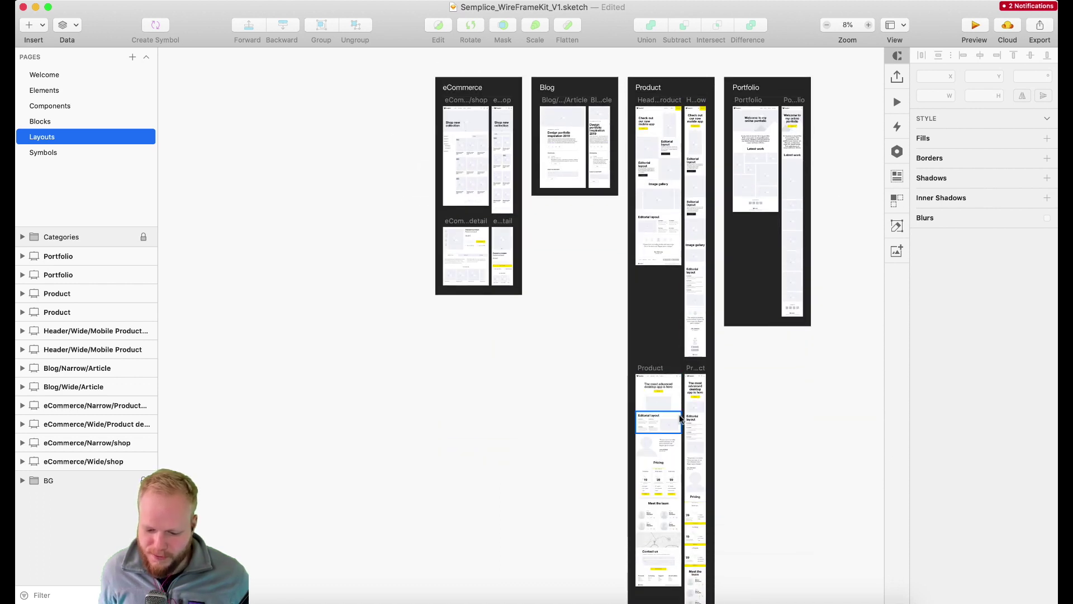
scroll(674, 442, up, 5)
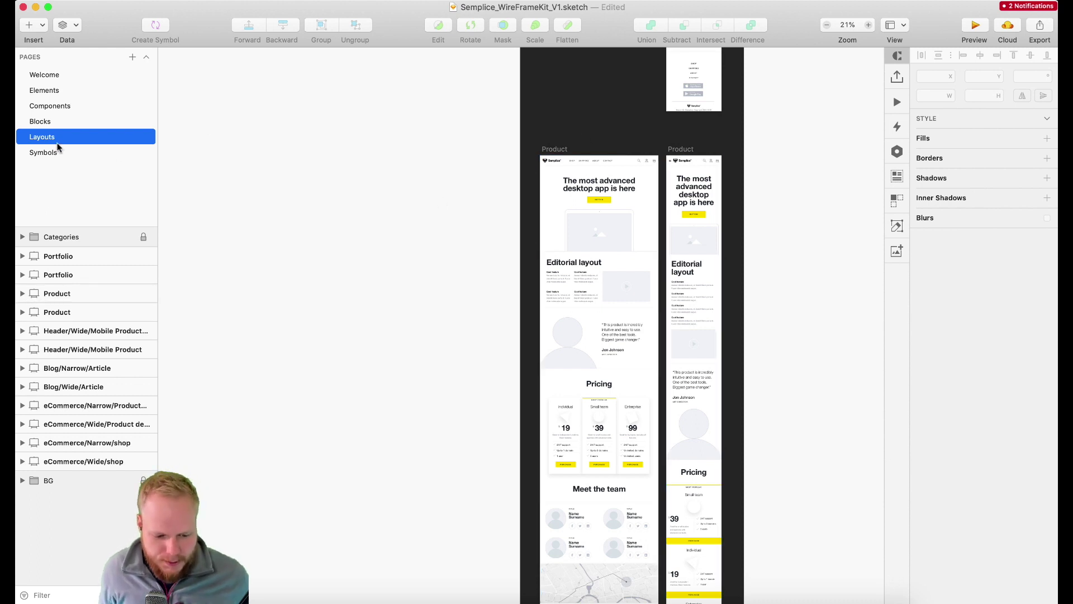
scroll(562, 168, up, 5)
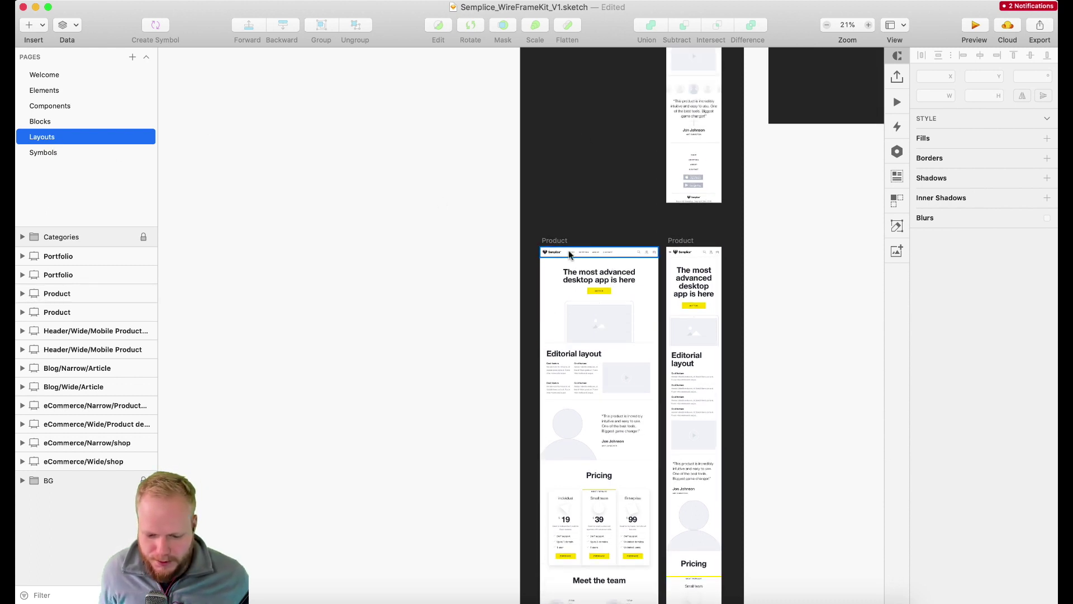
click(561, 244)
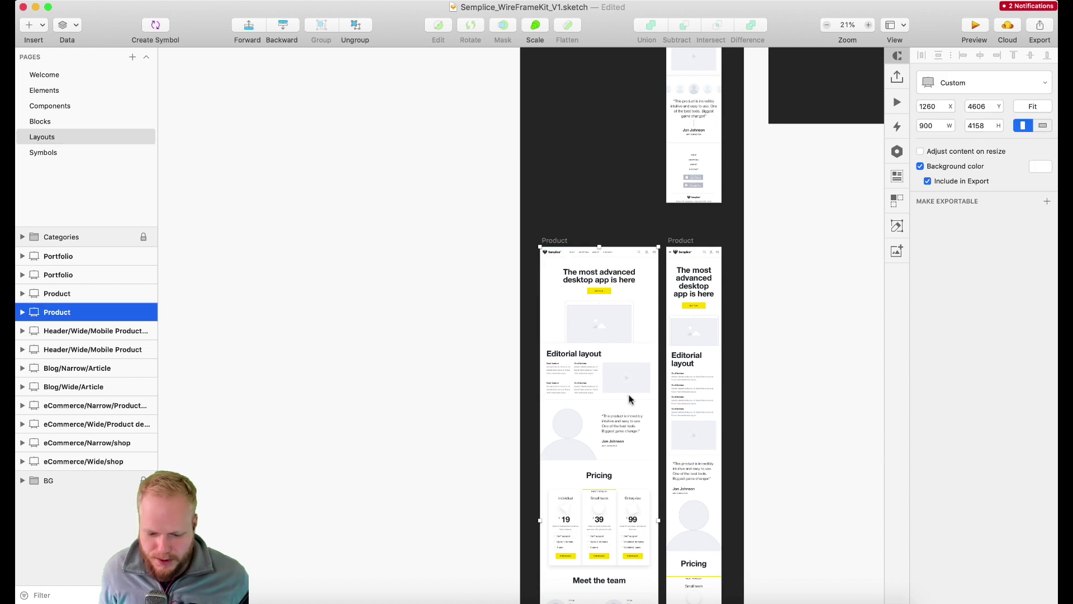
Step: Swap the Editorial video placeholder and the desktop mockup screen to Placeholder/Image
click(630, 376)
scroll(632, 378, up, 3)
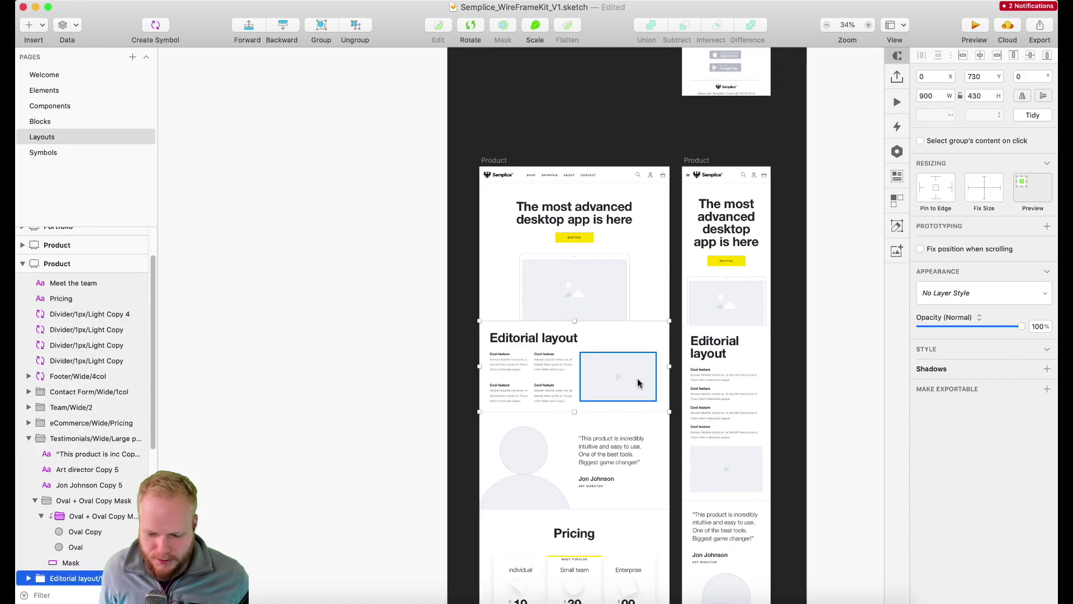
scroll(640, 383, up, 2)
click(596, 371)
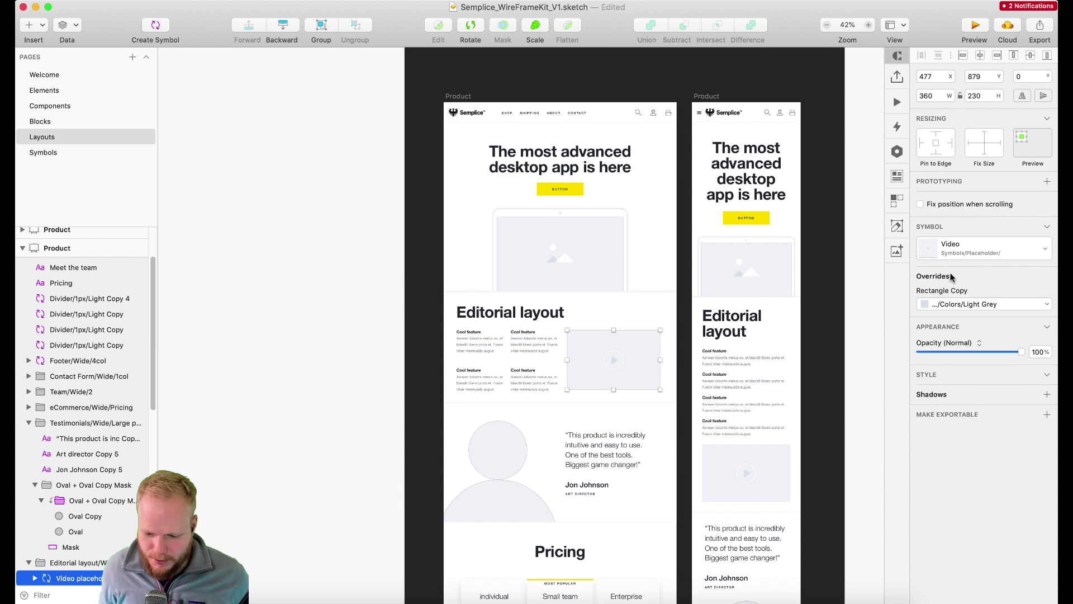
click(971, 254)
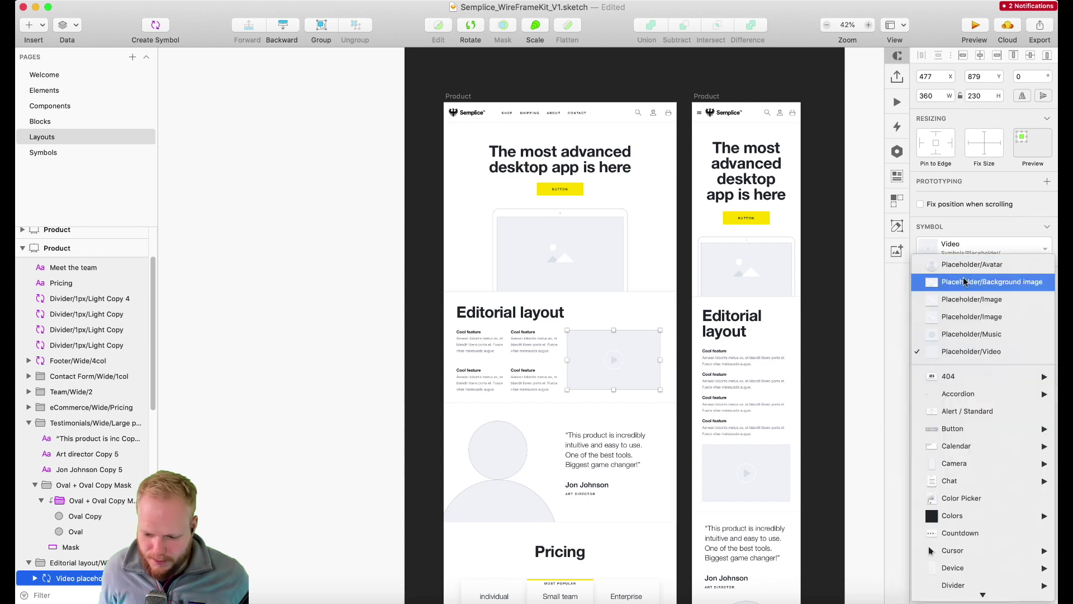
click(958, 317)
click(602, 231)
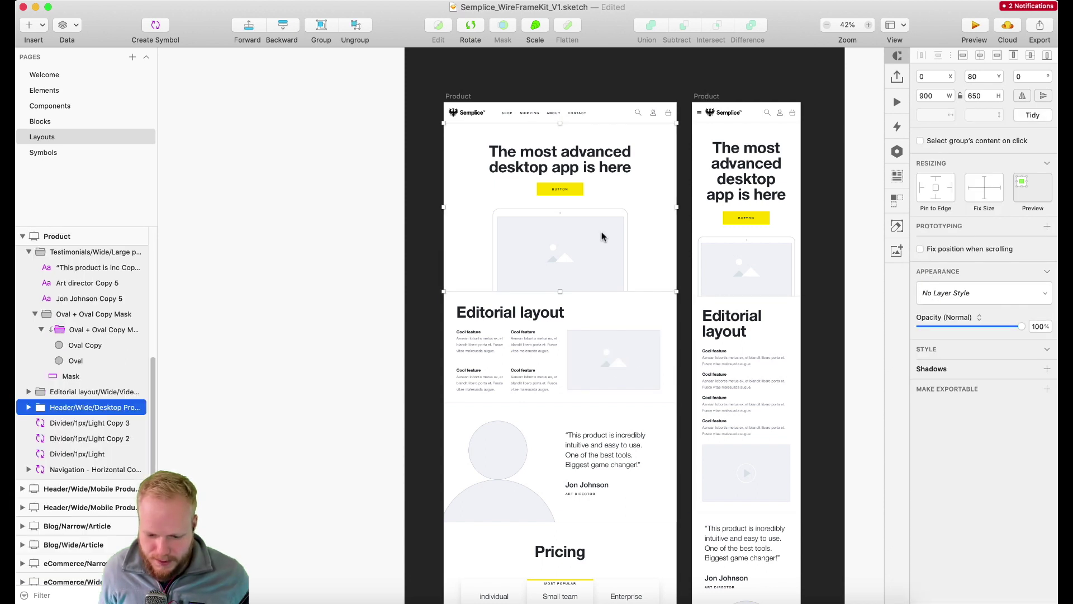
click(984, 304)
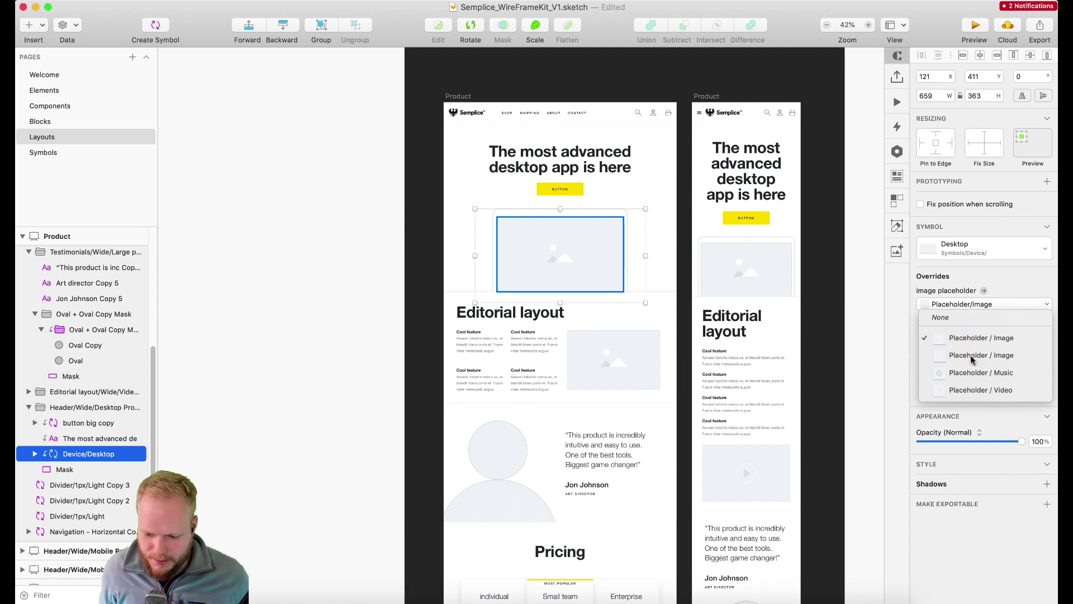
click(967, 352)
Step: Set the header BUTTON's colour override to Colors > Light Grey instead of Yellow
click(560, 189)
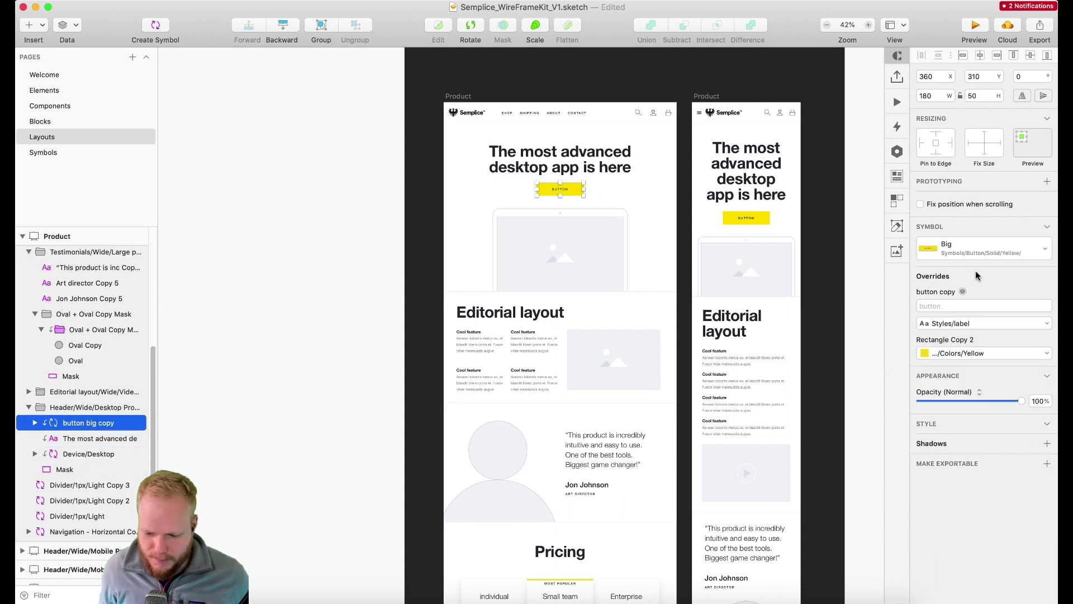
click(970, 353)
mouse_move(984, 387)
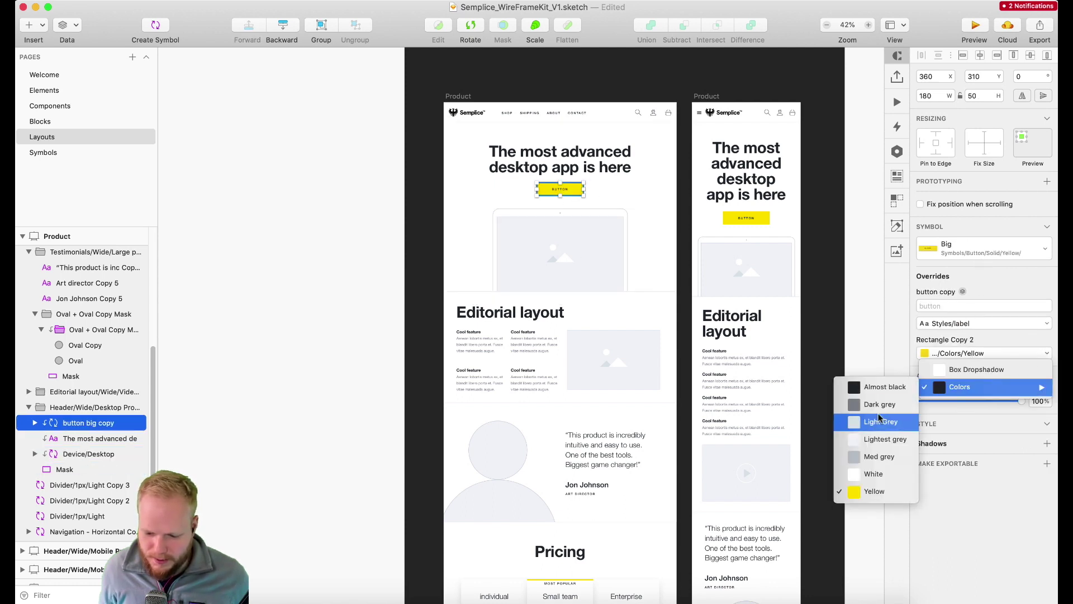
click(864, 421)
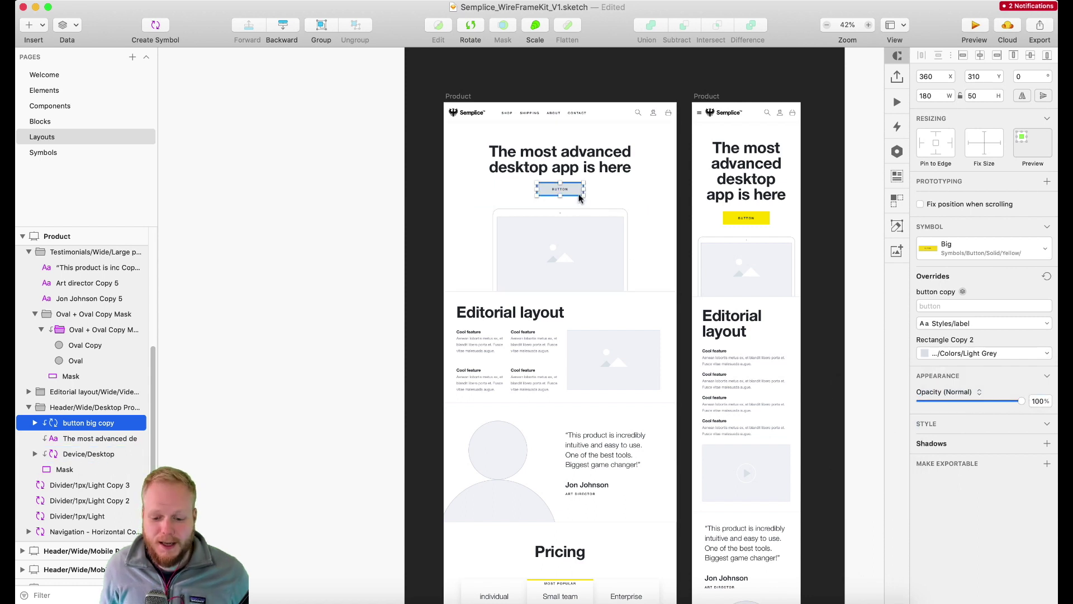
click(441, 183)
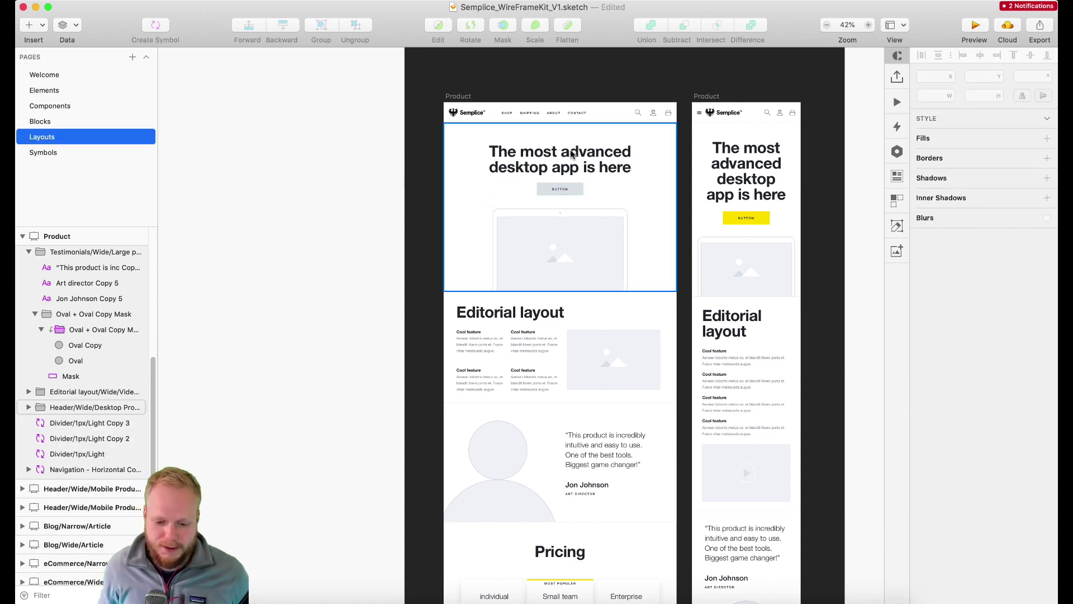
Step: Open the Product layout navigation bar's master symbol, then return to the instance
click(482, 114)
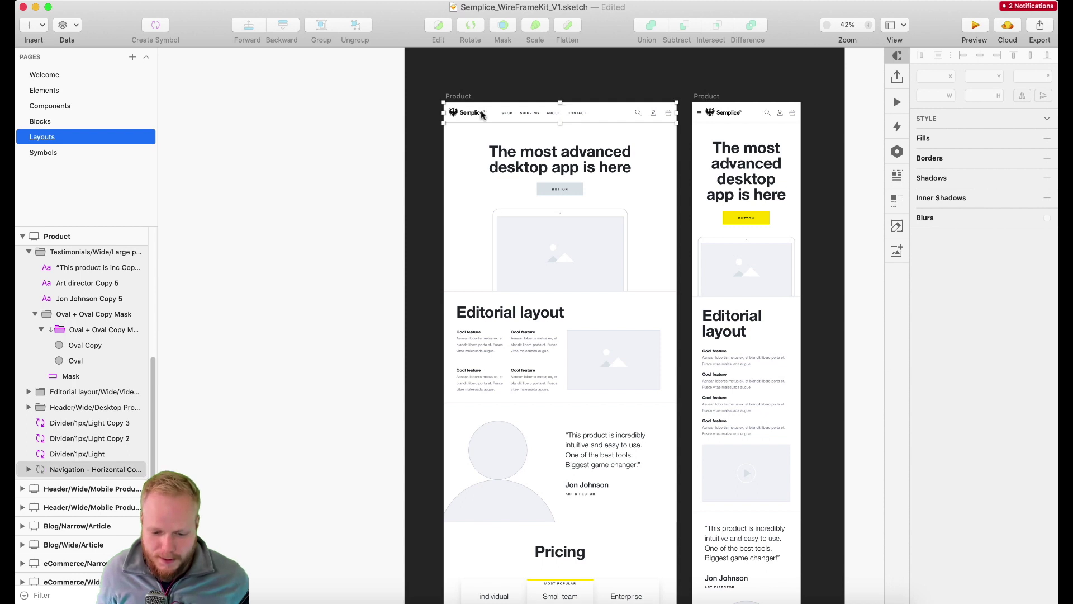
double_click(482, 115)
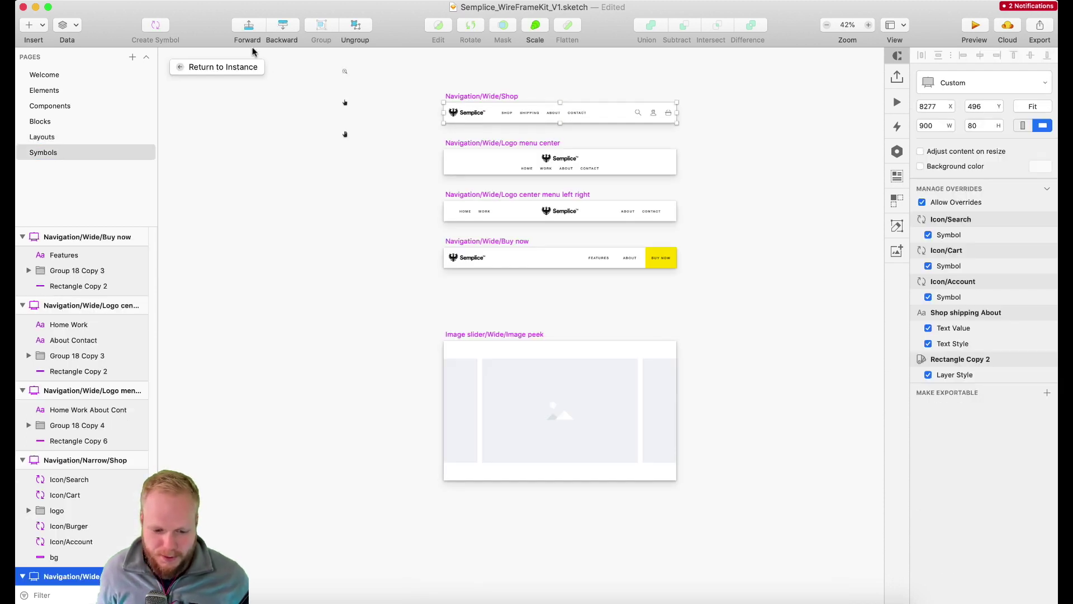
click(200, 67)
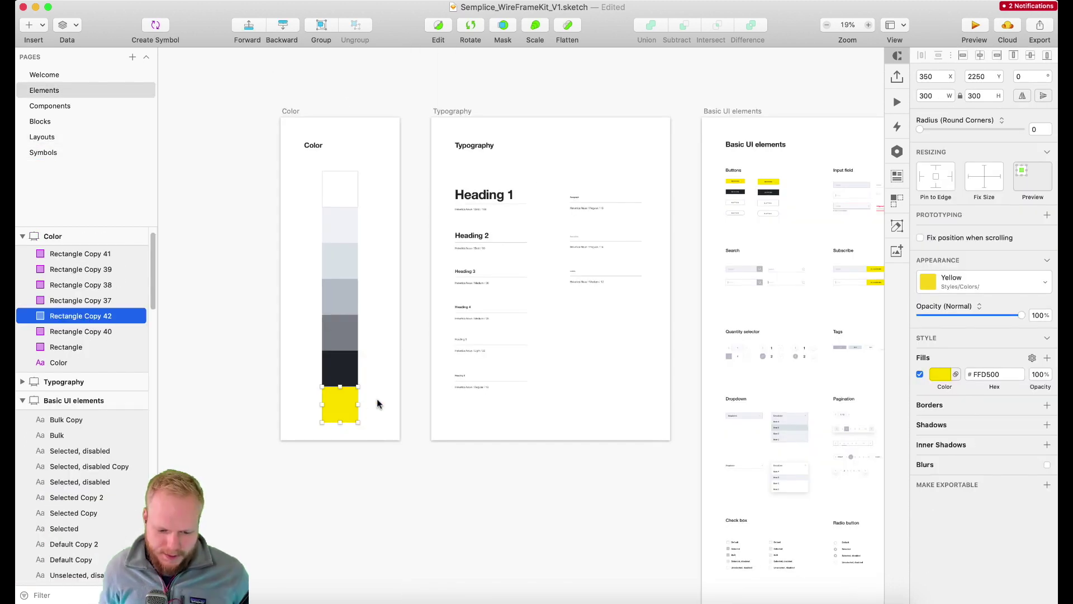
Step: Make the Color artboard taller and duplicate the yellow swatch just below it
scroll(376, 403, left, 2)
click(298, 112)
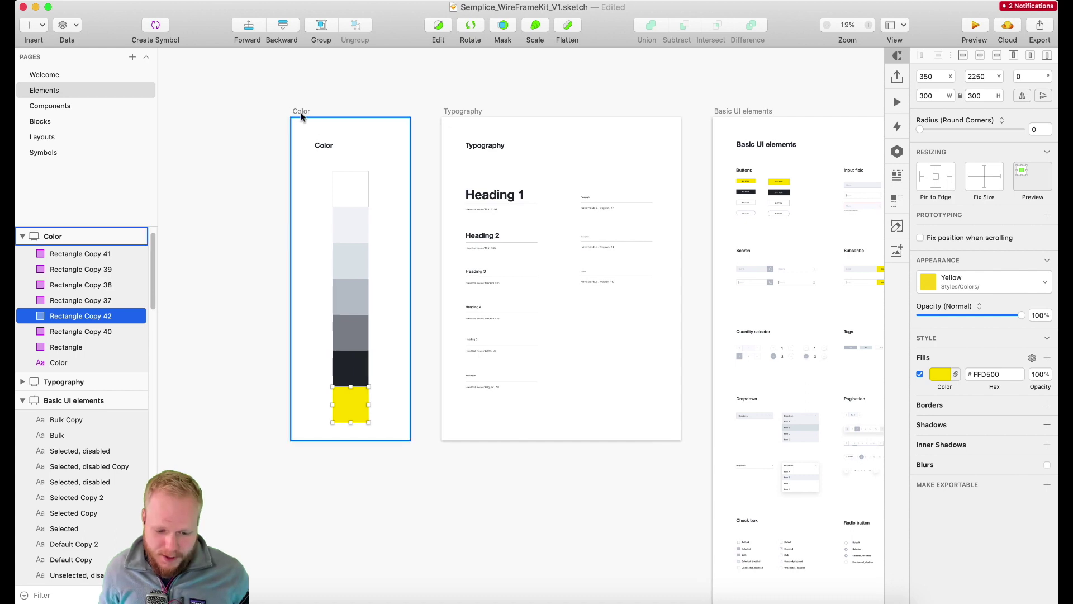
drag(350, 442, 350, 490)
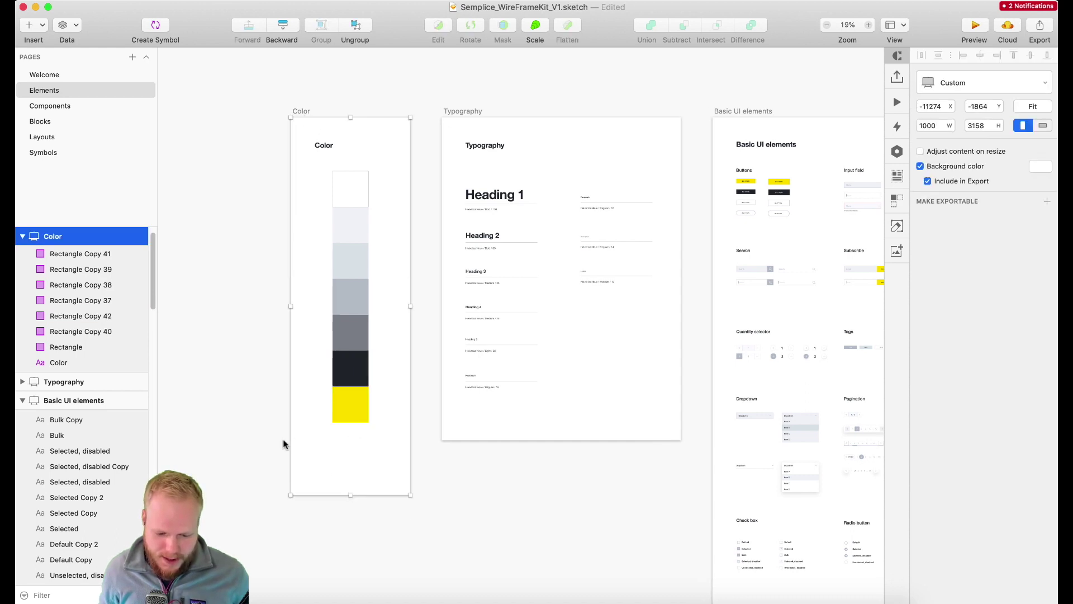
scroll(375, 388, up, 3)
click(373, 401)
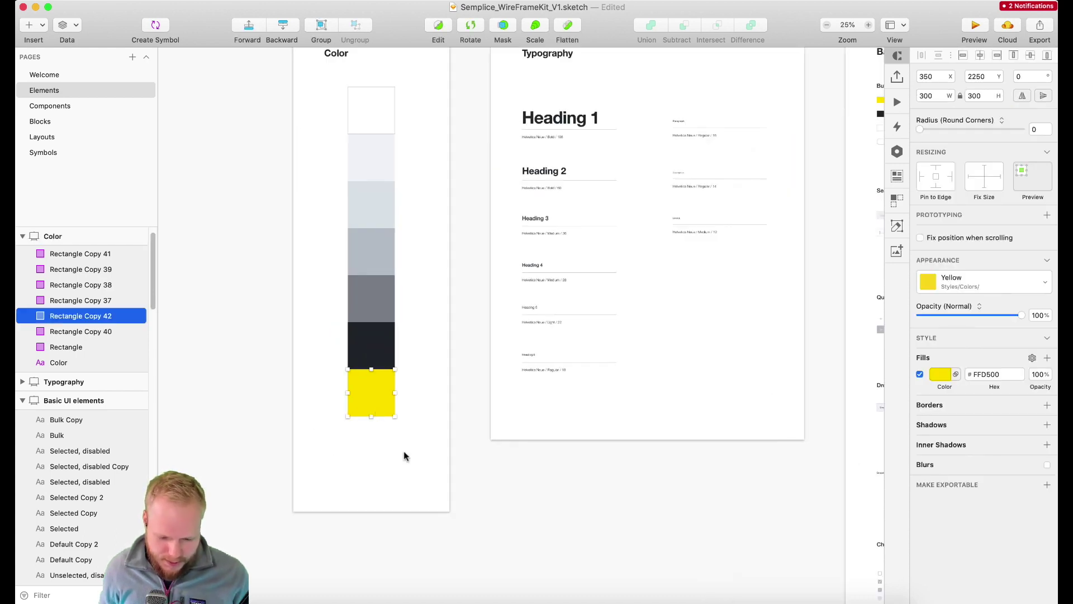
drag(371, 387, 373, 438)
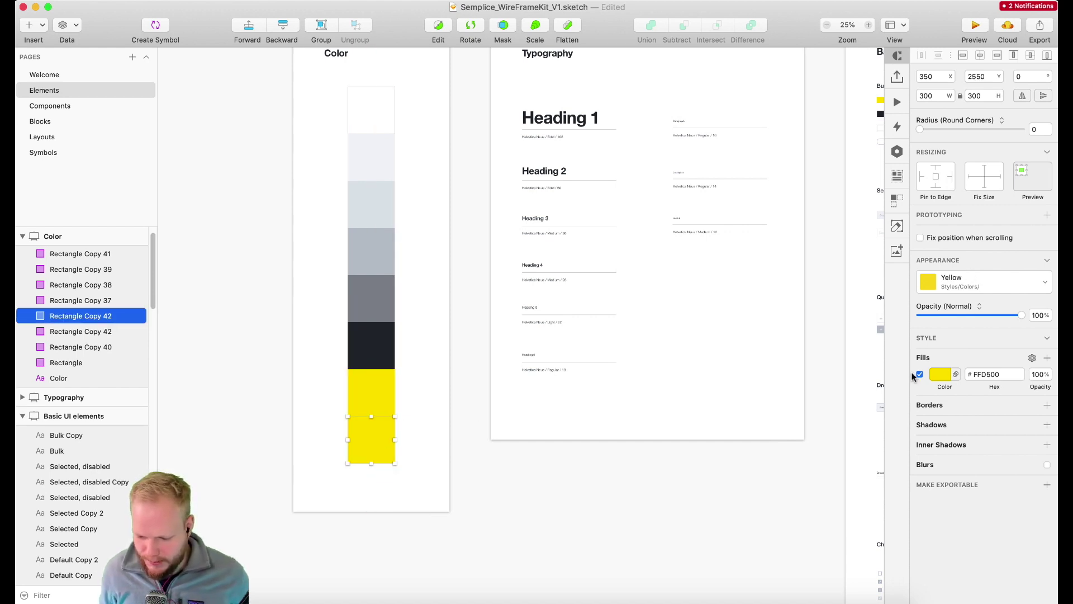
Step: Change the new swatch's fill to cyan 32C5FF
click(940, 374)
click(975, 599)
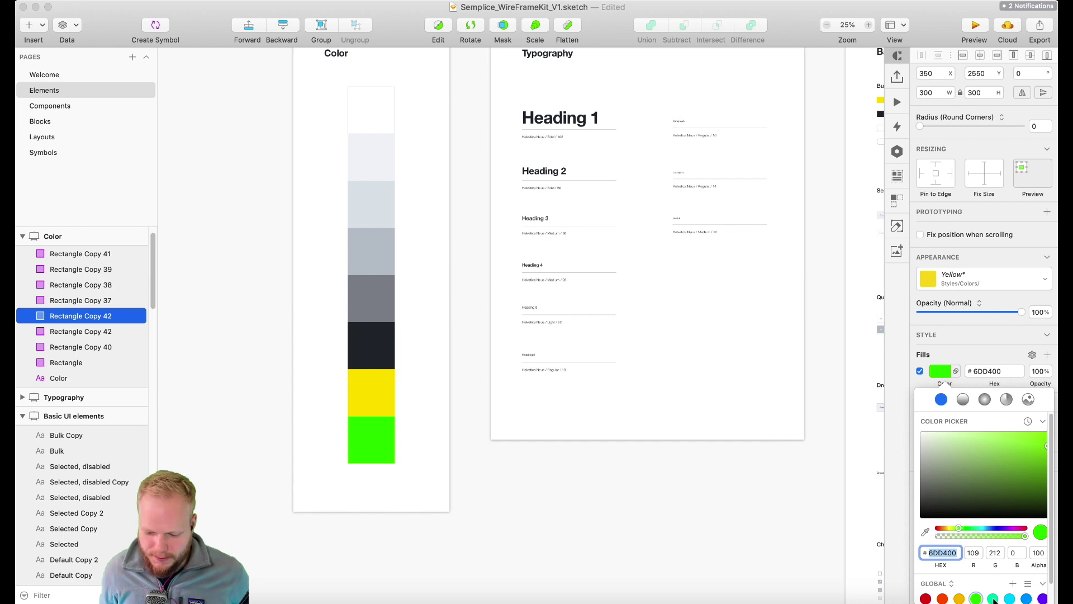
click(994, 599)
click(1010, 599)
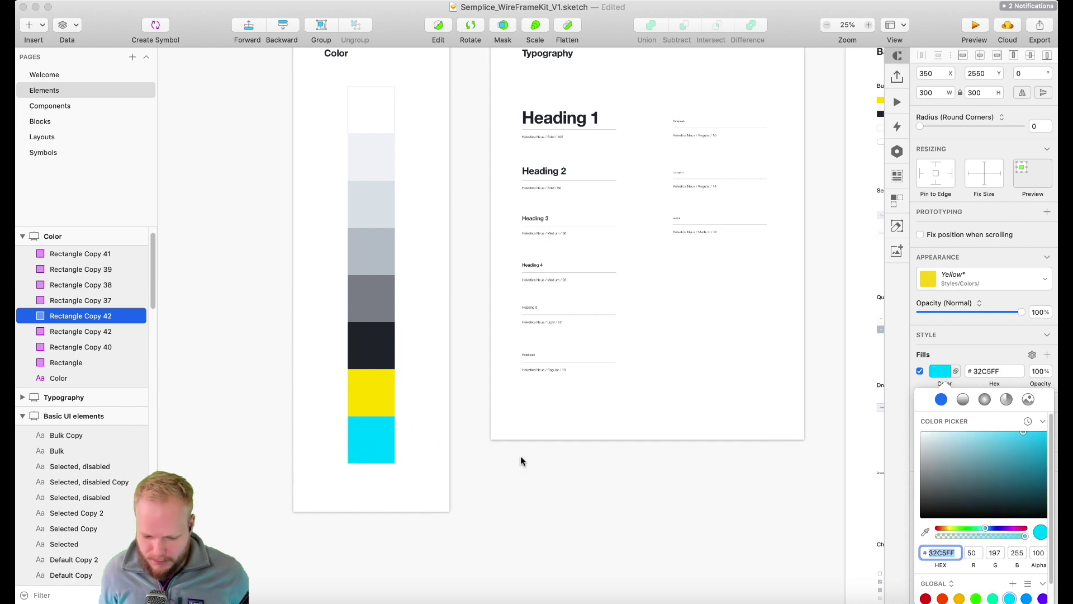
click(377, 449)
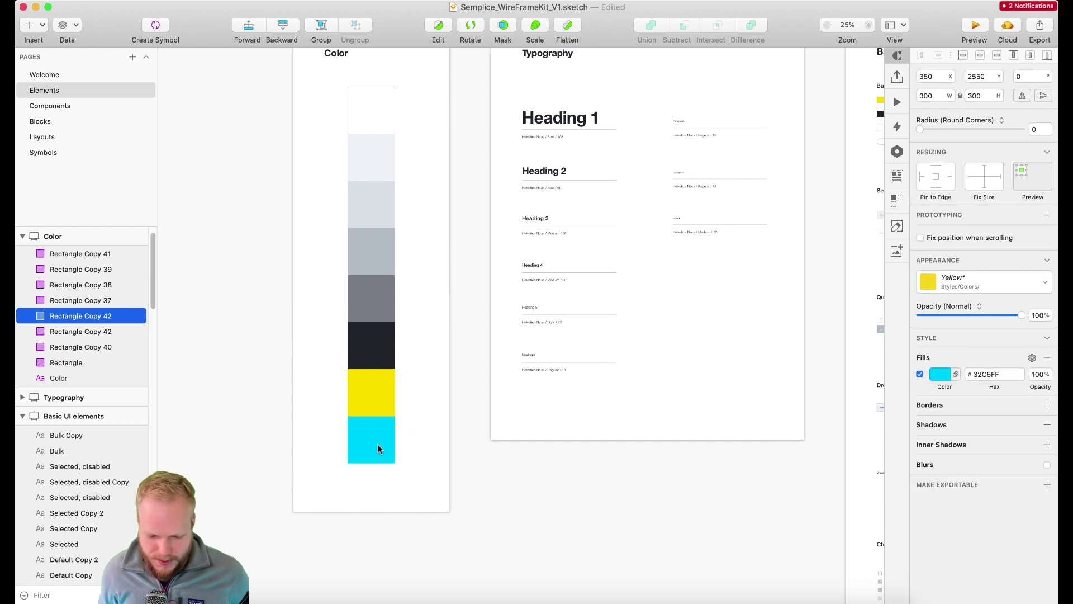
Step: Save the cyan fill as a new layer style named Colors/Blue
click(985, 285)
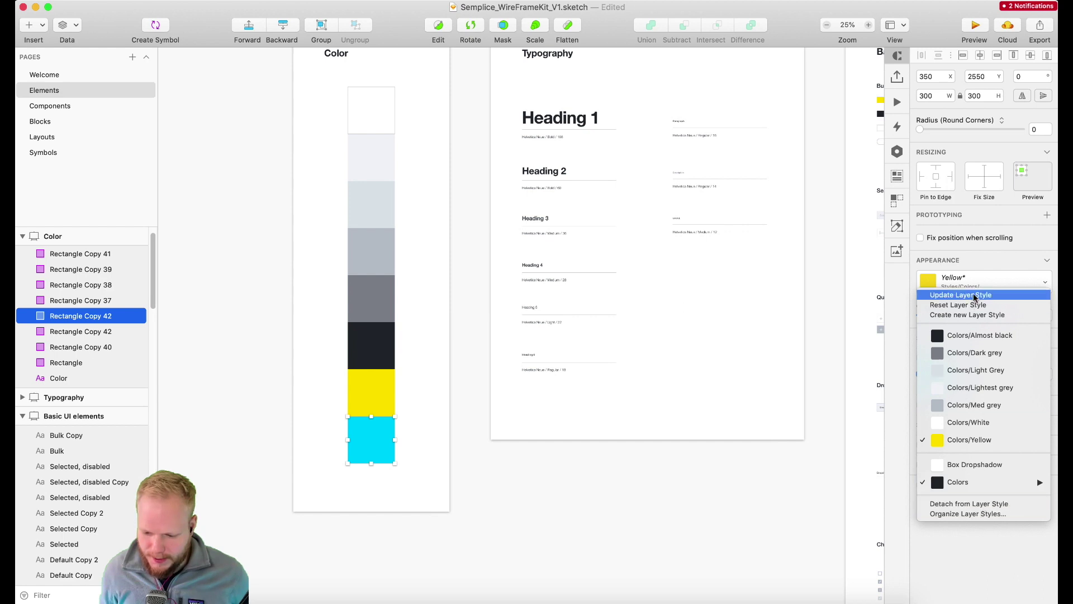
click(981, 313)
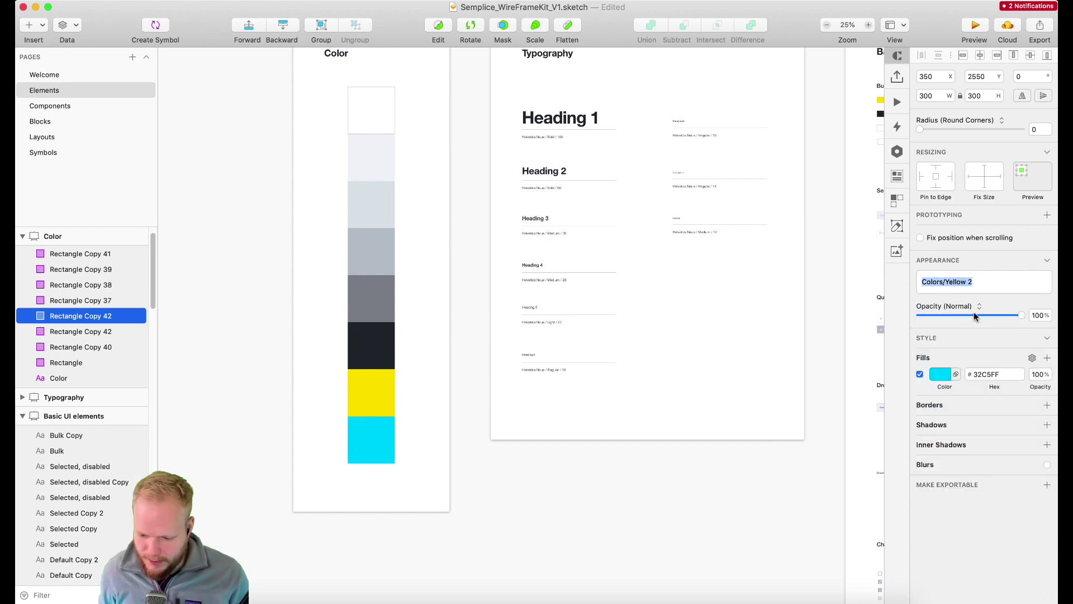
key(Right)
key(BackSpace)
key(BackSpace)
key(BackSpace)
key(BackSpace)
key(BackSpace)
key(BackSpace)
key(BackSpace)
key(BackSpace)
text(B)
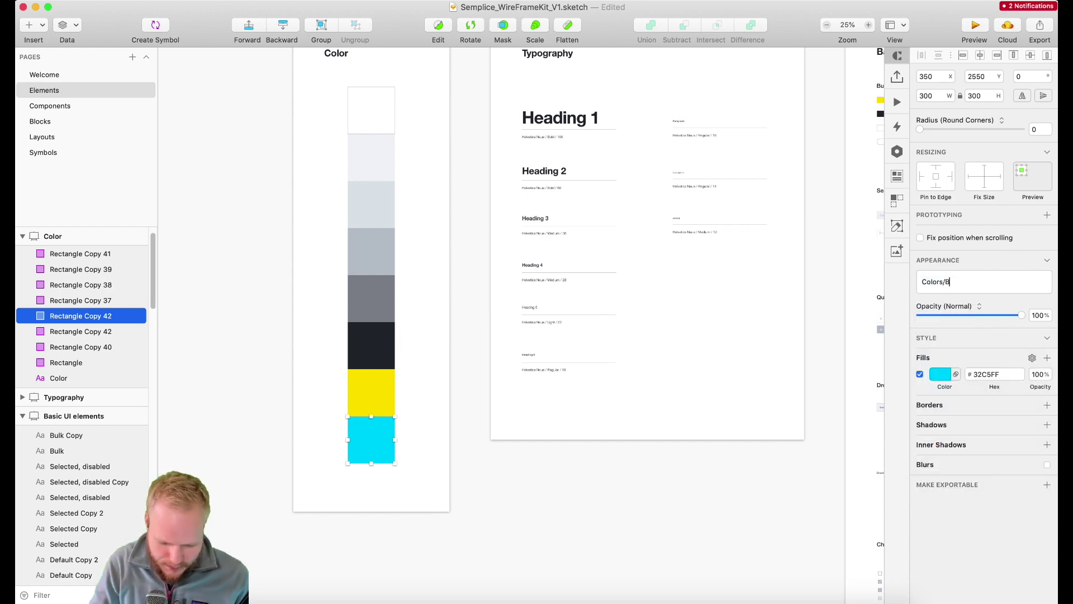
click(636, 461)
scroll(636, 460, down, 3)
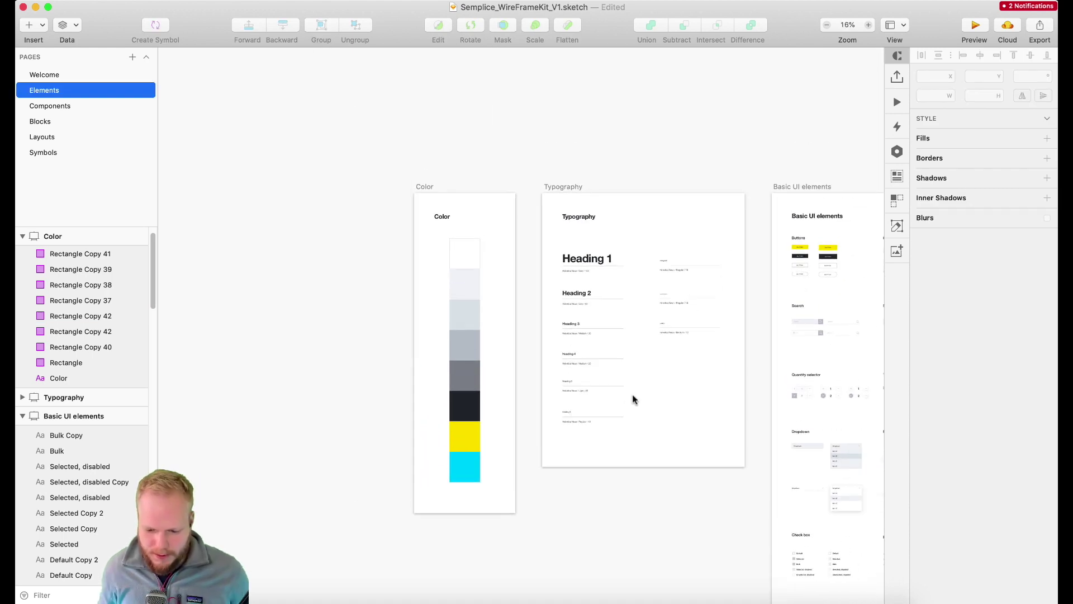
Step: Set the small button's Rectangle colour override to the new Colors/Blue style
scroll(699, 336, right, 3)
scroll(786, 234, up, 8)
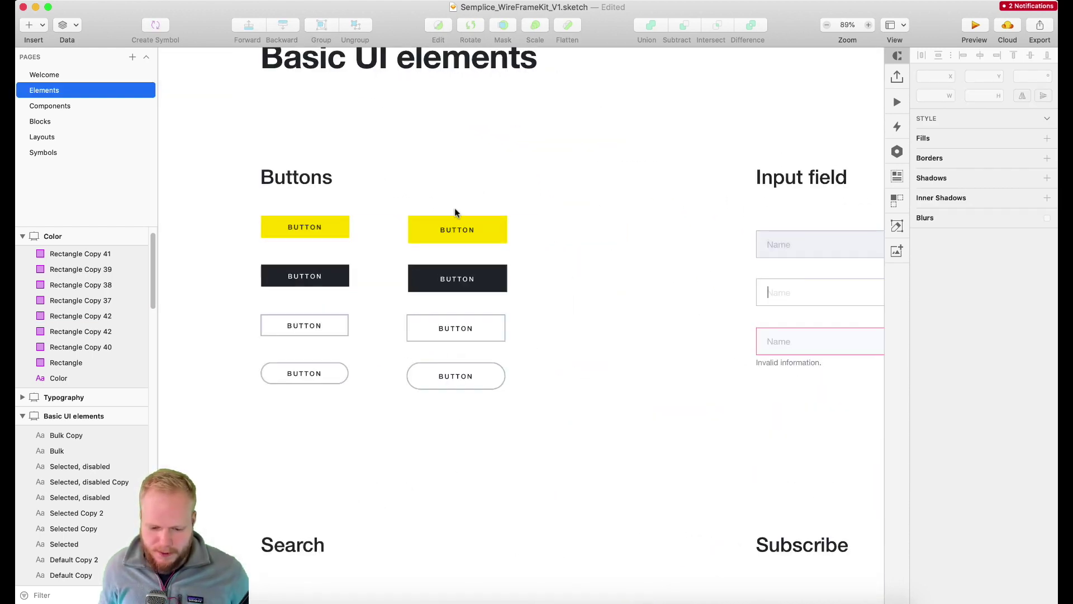
click(313, 233)
click(958, 250)
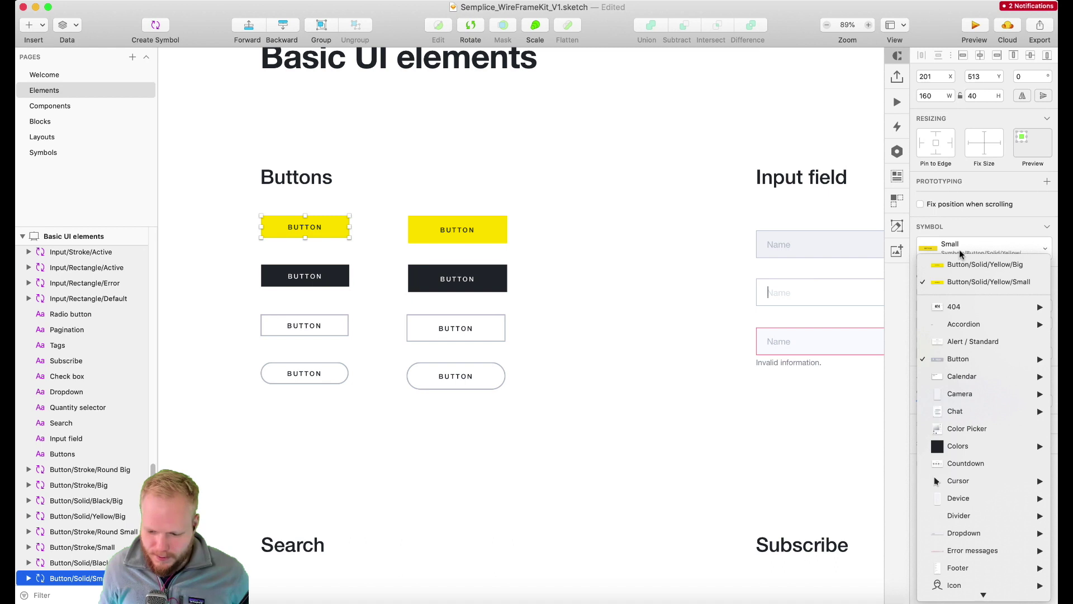
click(961, 253)
click(974, 354)
mouse_move(950, 387)
click(872, 404)
click(484, 237)
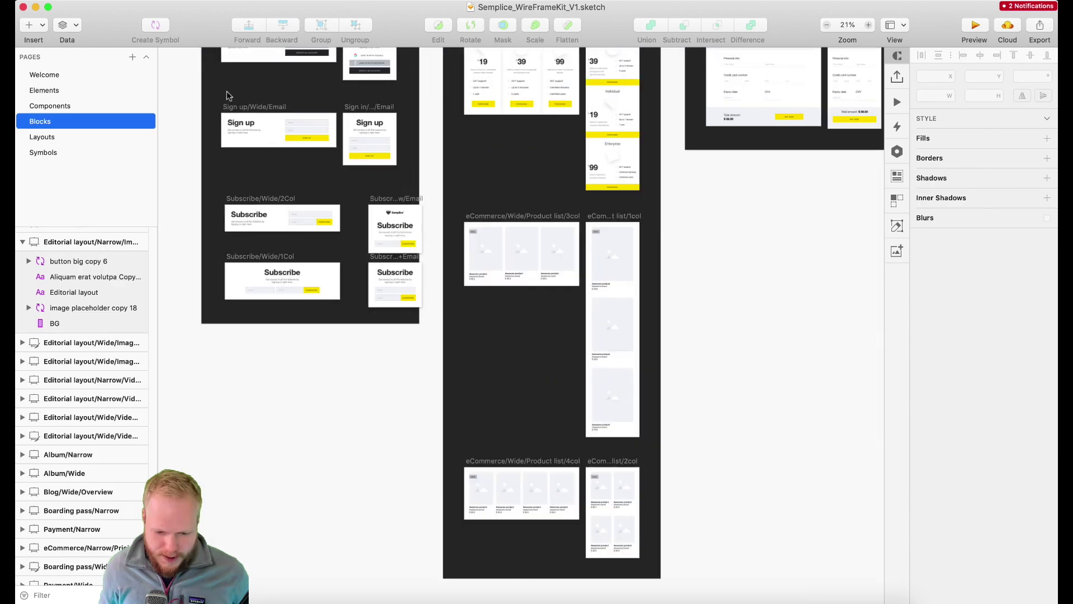
Step: Set the Sign up button's Rectangle Copy 2 override to Colors > Blue
scroll(227, 90, up, 10)
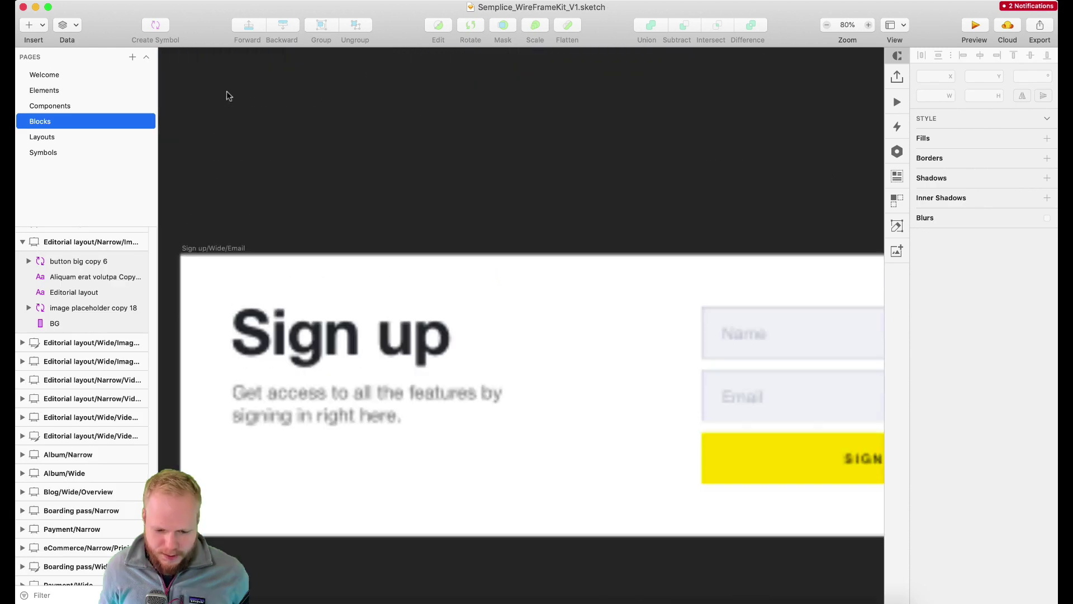
scroll(227, 92, down, 5)
scroll(322, 121, up, 2)
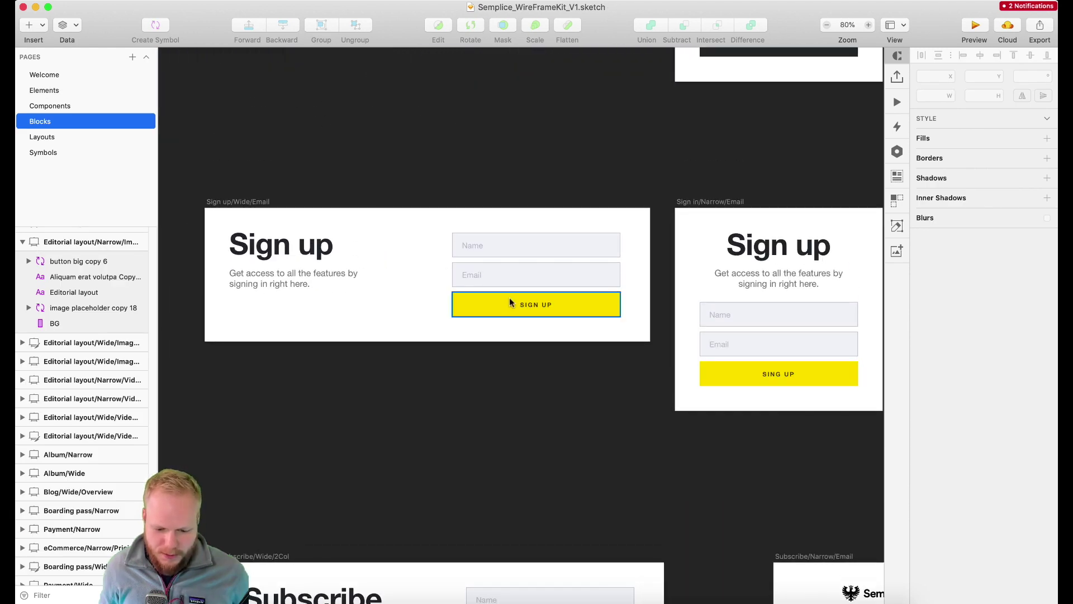
click(580, 302)
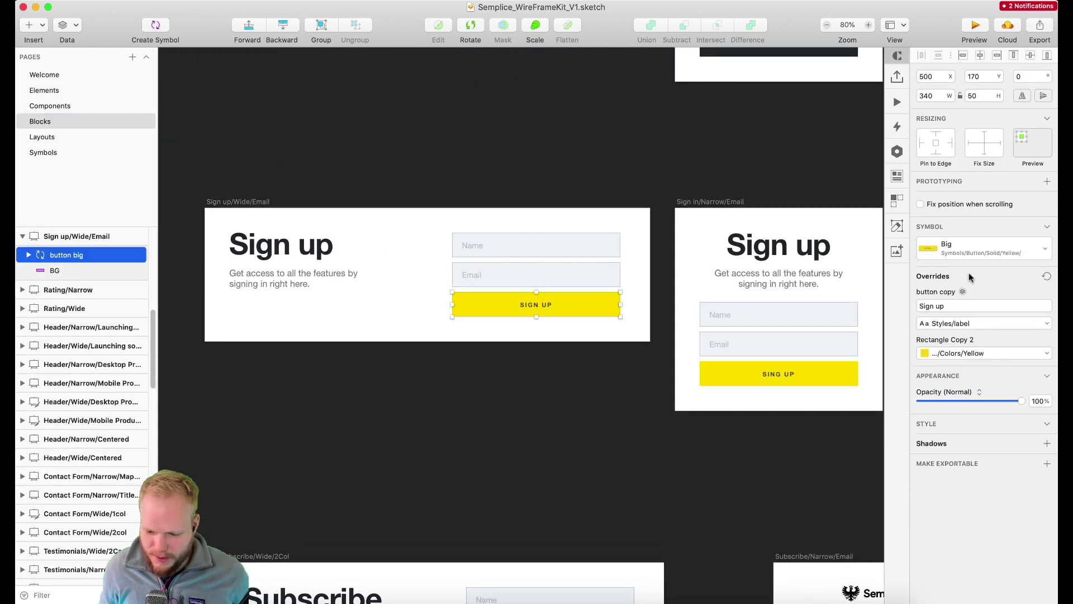
click(973, 249)
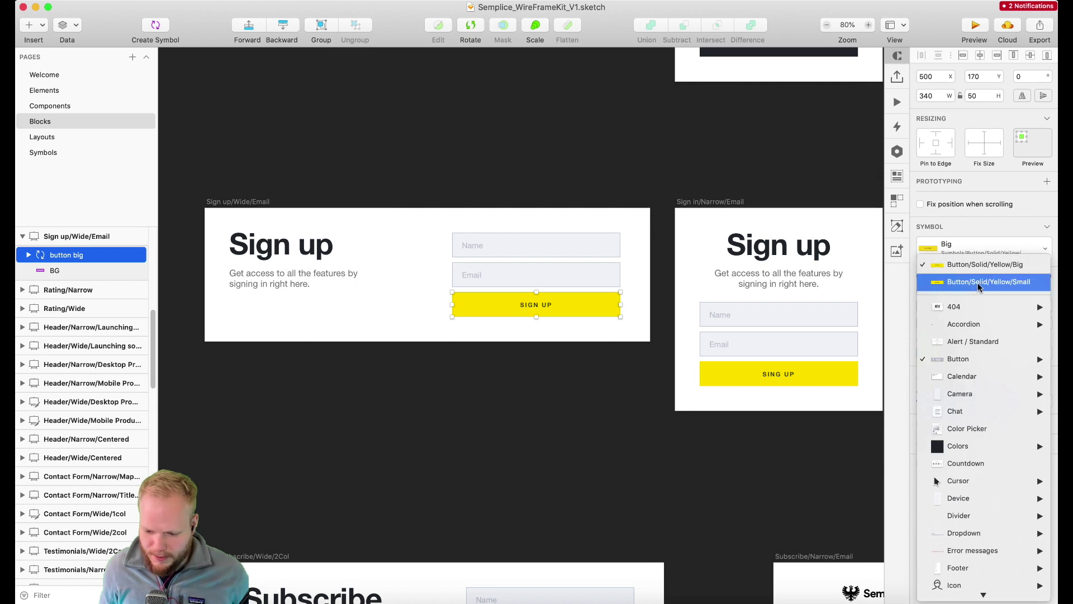
click(974, 256)
click(974, 256)
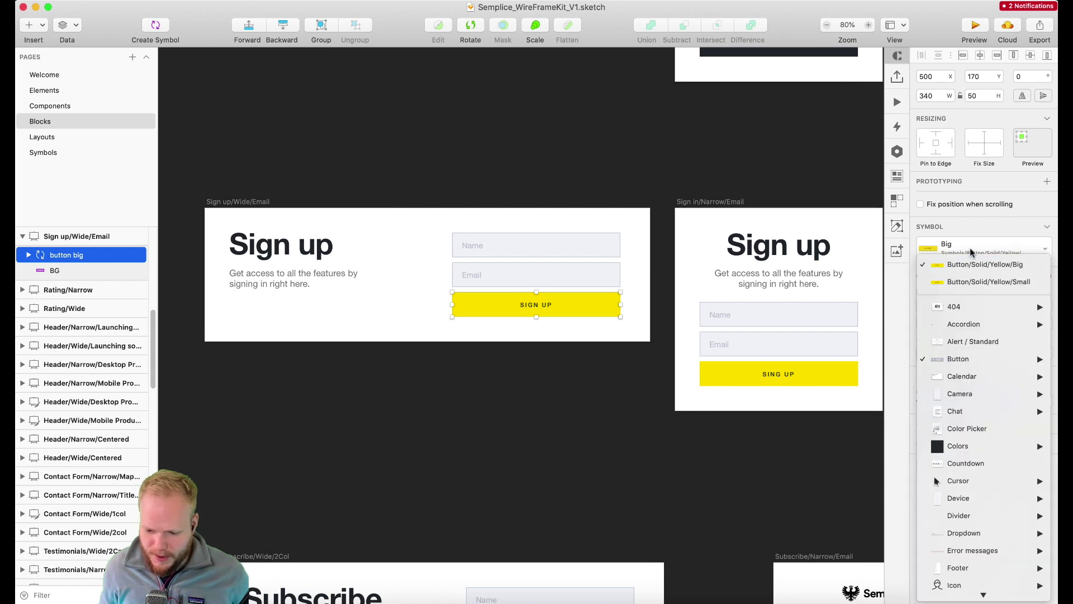
click(986, 297)
click(975, 353)
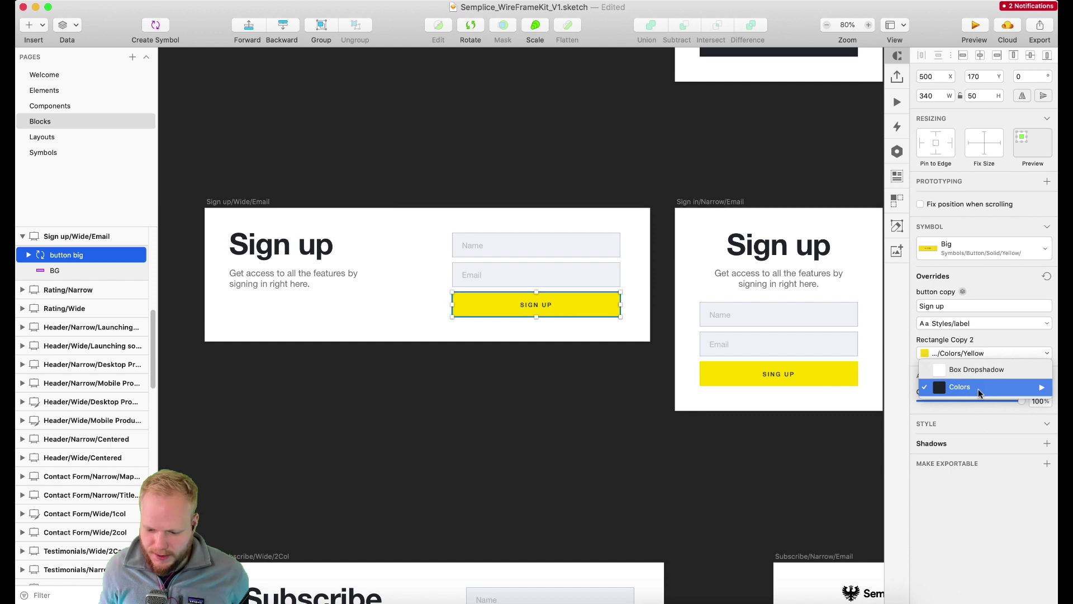
mouse_move(978, 387)
click(873, 421)
click(958, 353)
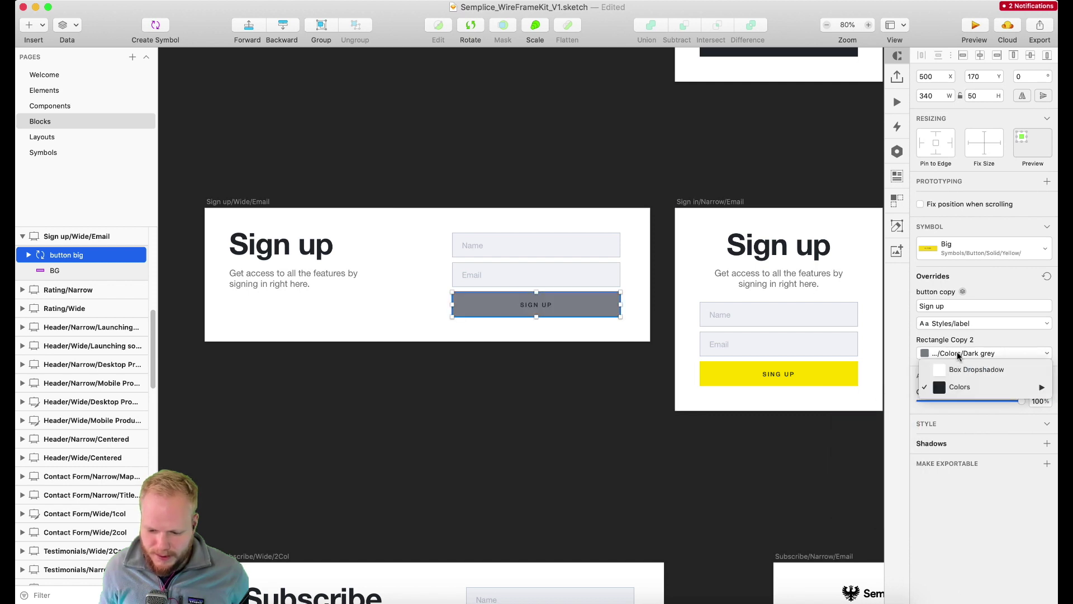
mouse_move(940, 388)
click(868, 406)
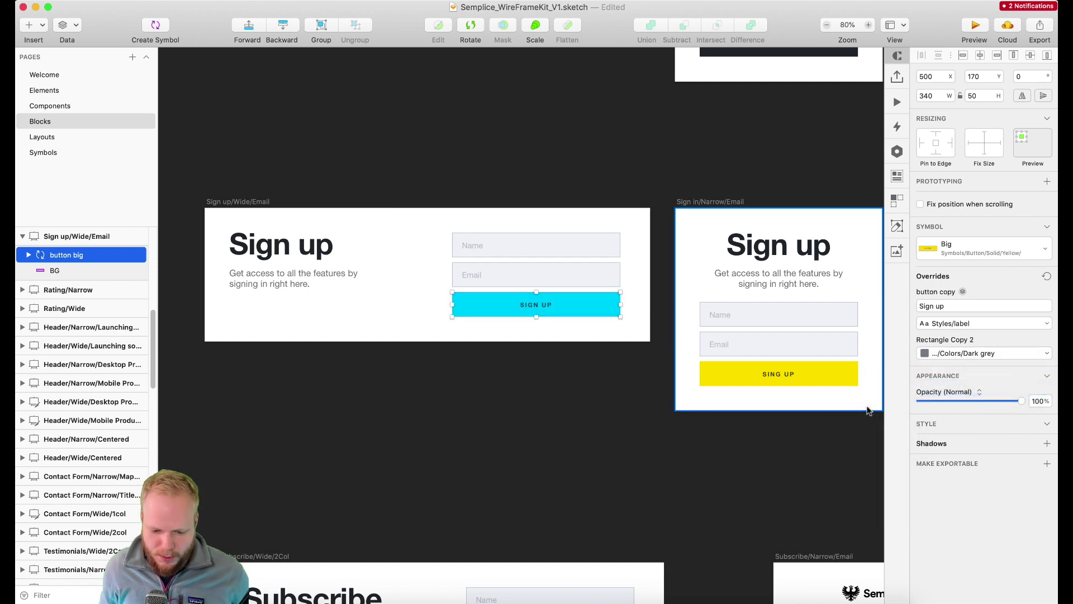
Step: Check the Sign up button's overrides, then return to the Elements page
click(535, 401)
scroll(525, 330, down, 3)
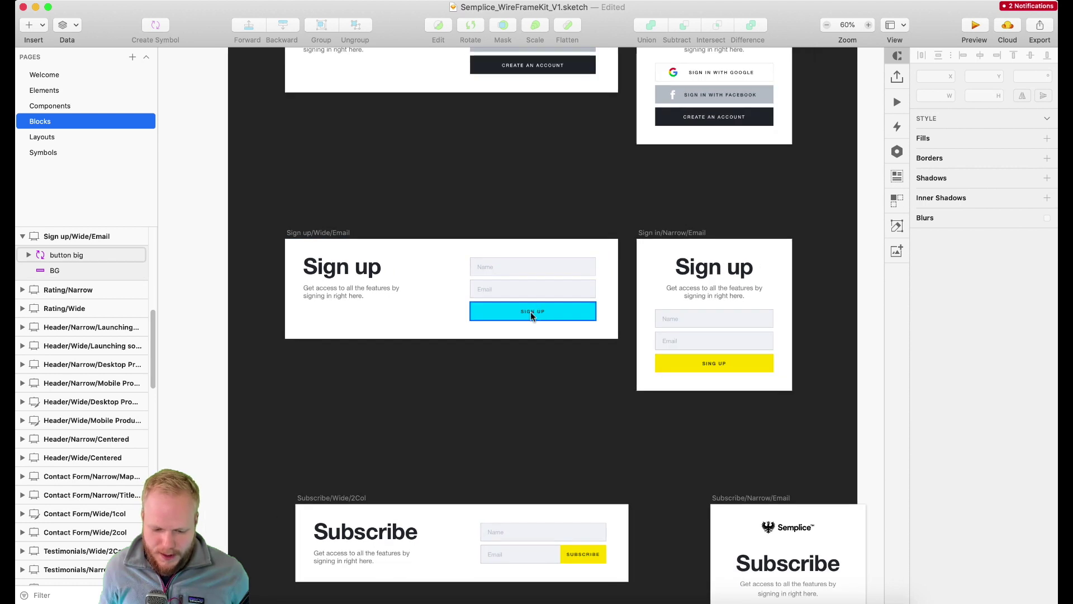
click(532, 317)
click(445, 364)
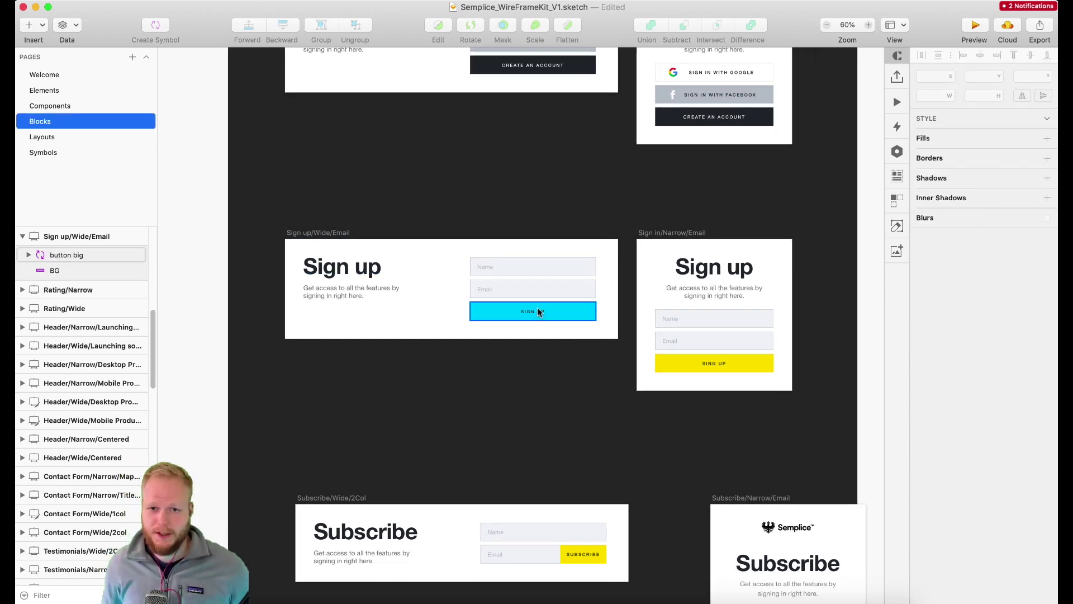
click(78, 90)
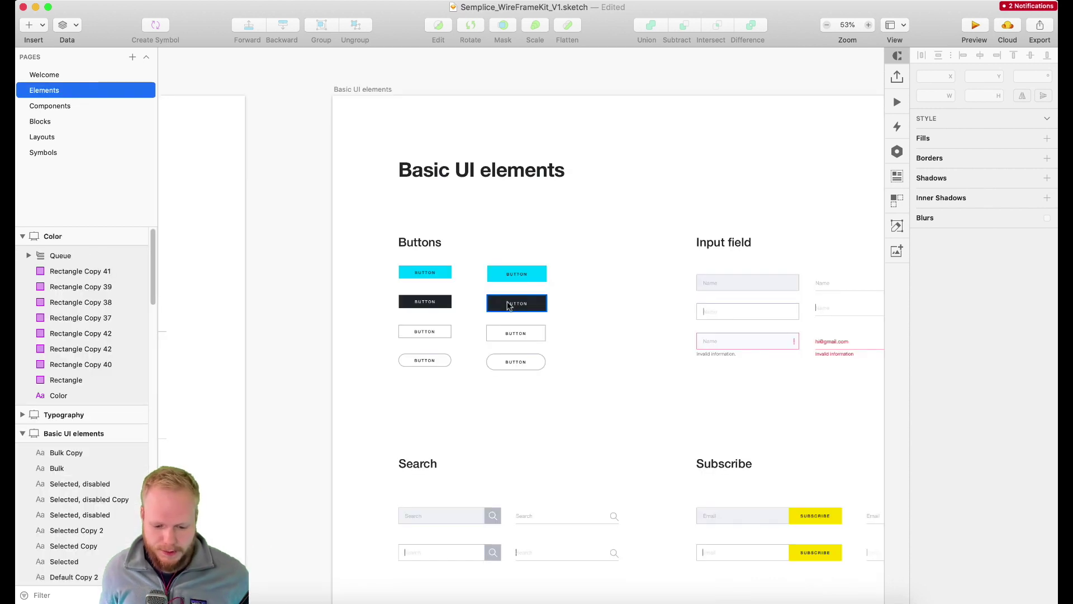
Step: Undo the Blue button overrides and view the Elements palette ending in the cyan swatch
scroll(508, 305, down, 10)
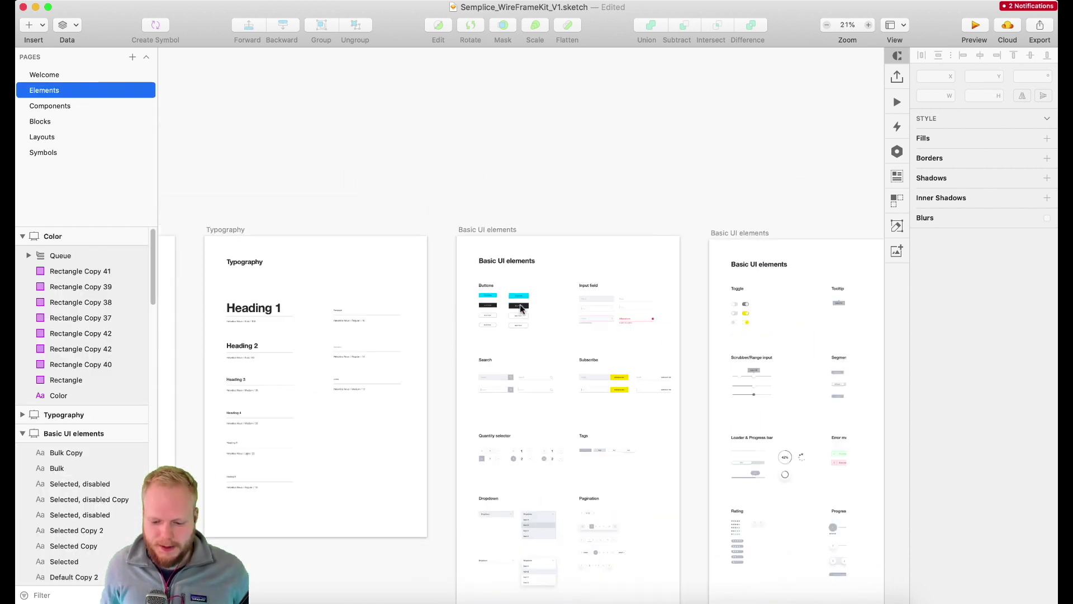
scroll(520, 307, down, 3)
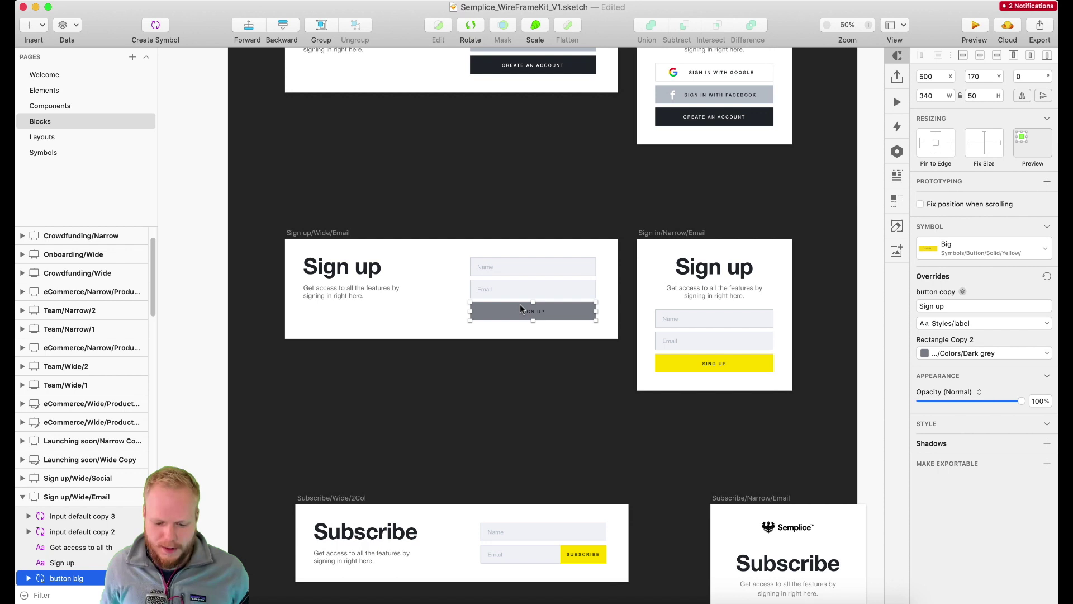
click(50, 90)
key(ctrl+v)
click(54, 84)
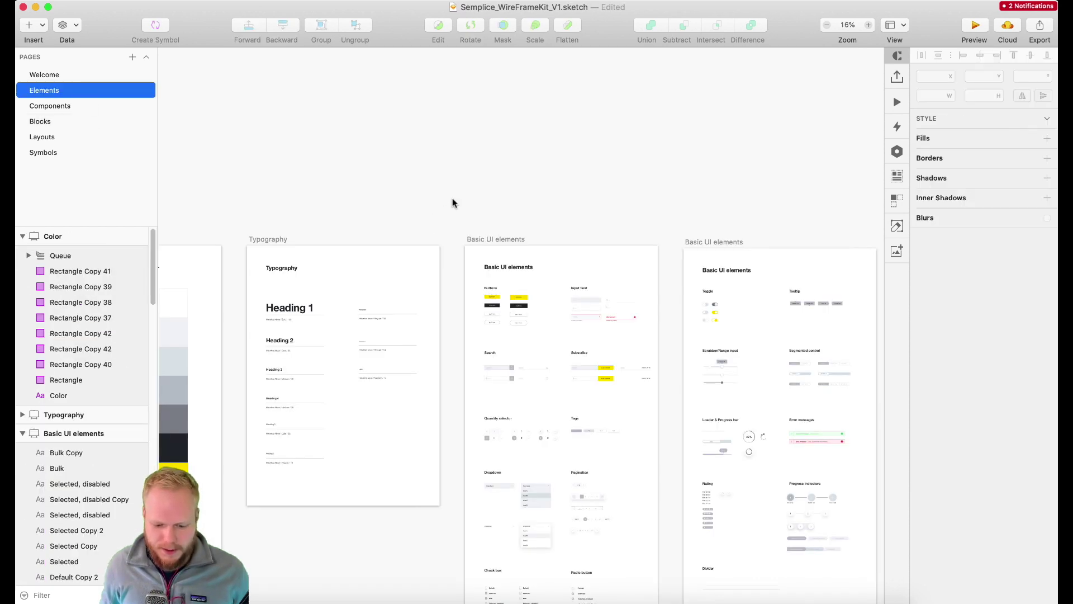
scroll(601, 356, down, 2)
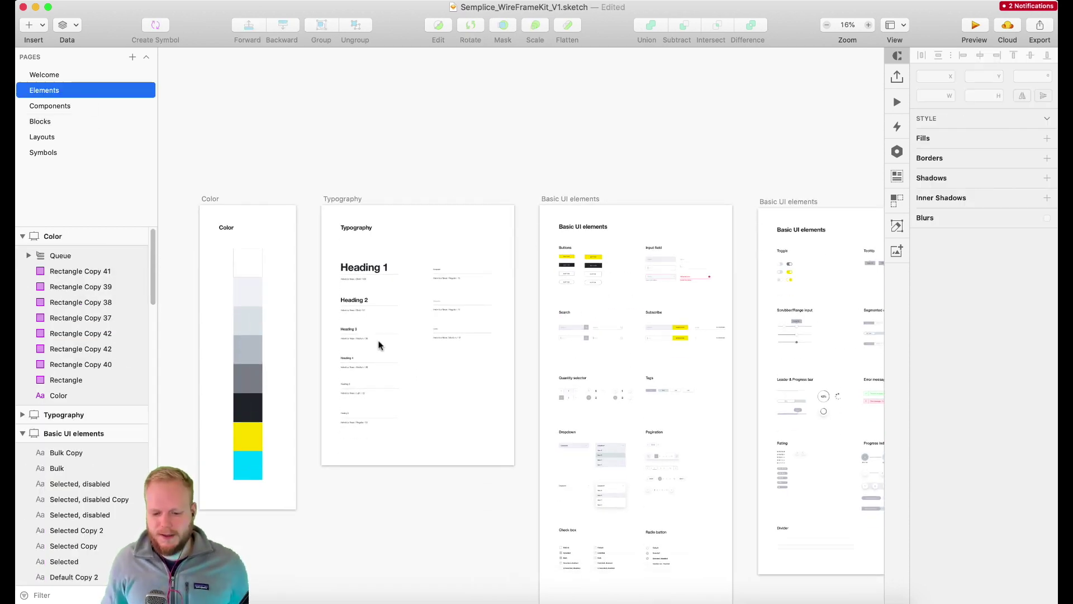